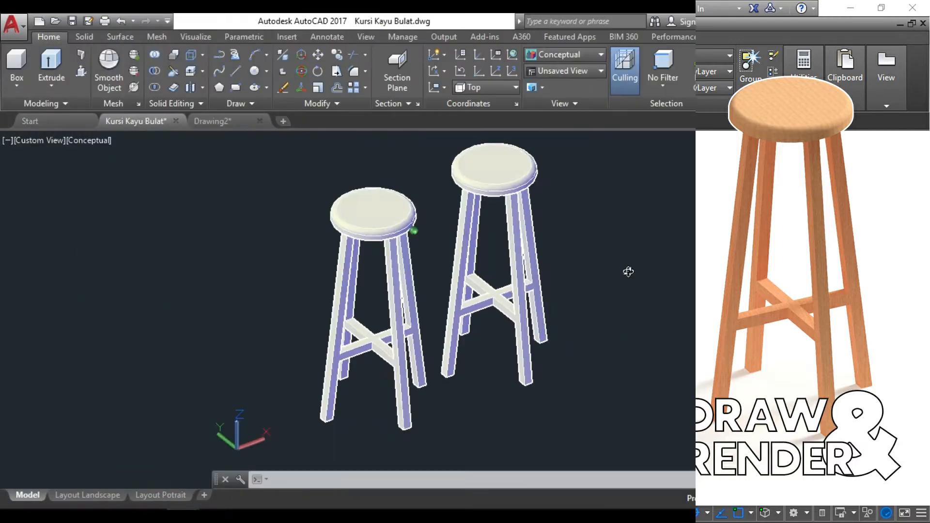
{"action": "mouse_move", "coordinate": [626, 269]}
{"action": "middle_mouse_down", "text": "shift"}
{"action": "mouse_move", "coordinate": [583, 291]}
{"action": "mouse_move", "coordinate": [535, 279]}
{"action": "mouse_move", "coordinate": [656, 256]}
{"action": "mouse_move", "coordinate": [625, 253]}
{"action": "mouse_move", "coordinate": [609, 274]}
{"action": "middle_mouse_up", "text": "shift"}
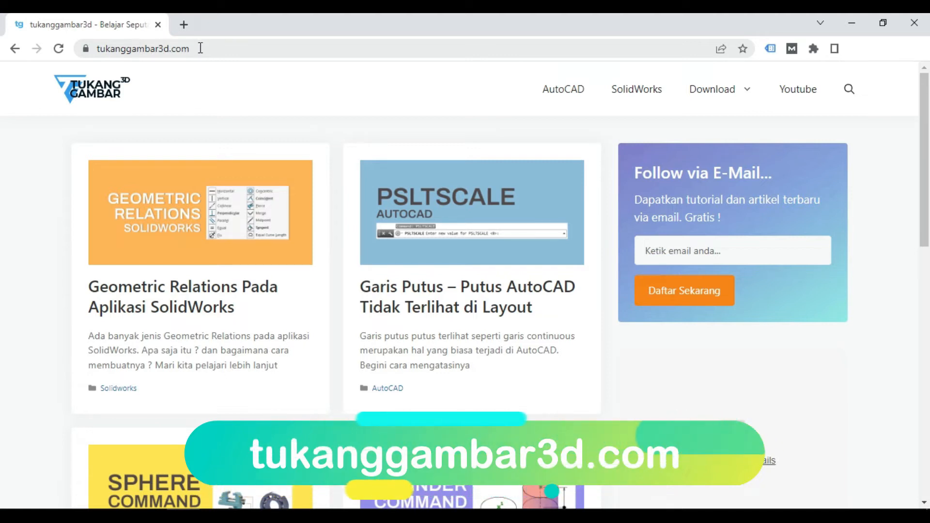
{"action": "scroll", "coordinate": [368, 165], "scroll_direction": "down", "scroll_amount": 2}
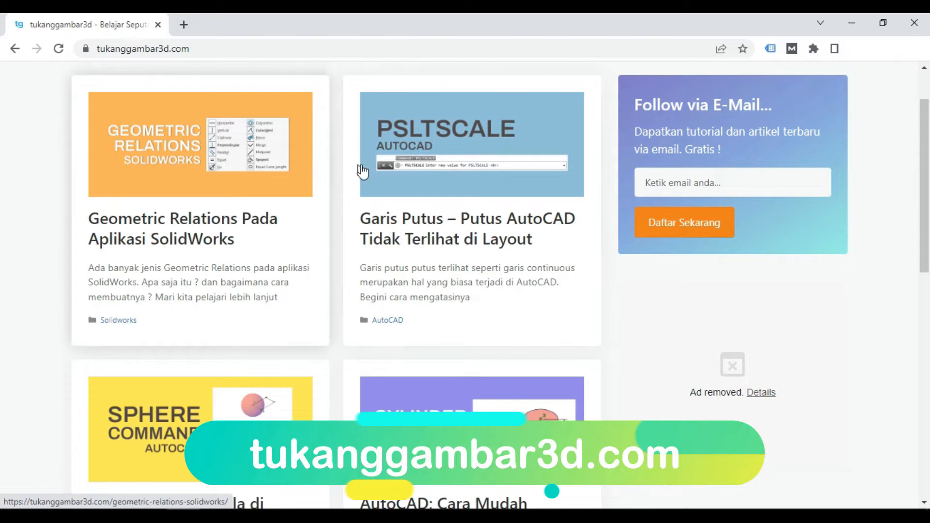
{"action": "scroll", "coordinate": [367, 172], "scroll_direction": "down", "scroll_amount": 3}
{"action": "scroll", "coordinate": [368, 175], "scroll_direction": "down", "scroll_amount": 2}
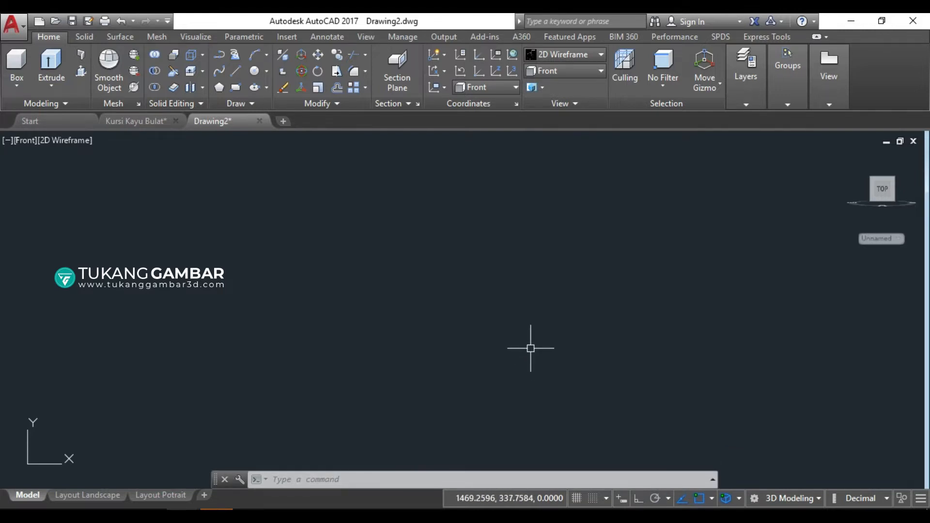
{"action": "left_click", "coordinate": [578, 75]}
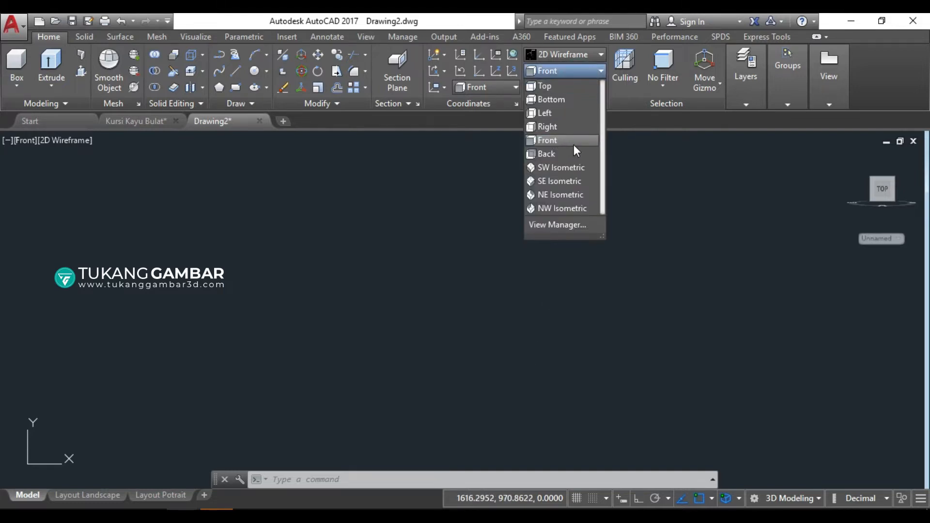
{"action": "left_click", "coordinate": [443, 316]}
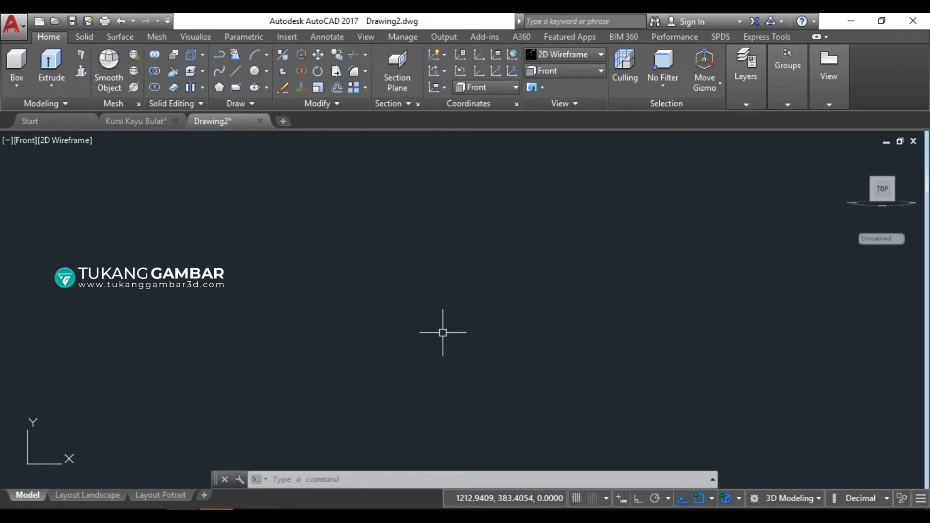
{"action": "left_click", "coordinate": [236, 71]}
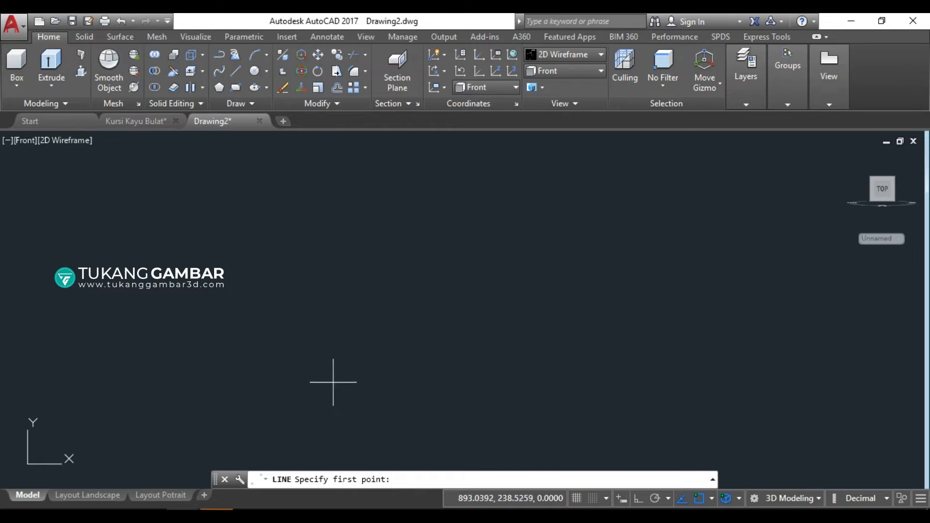
{"action": "left_click", "coordinate": [333, 382]}
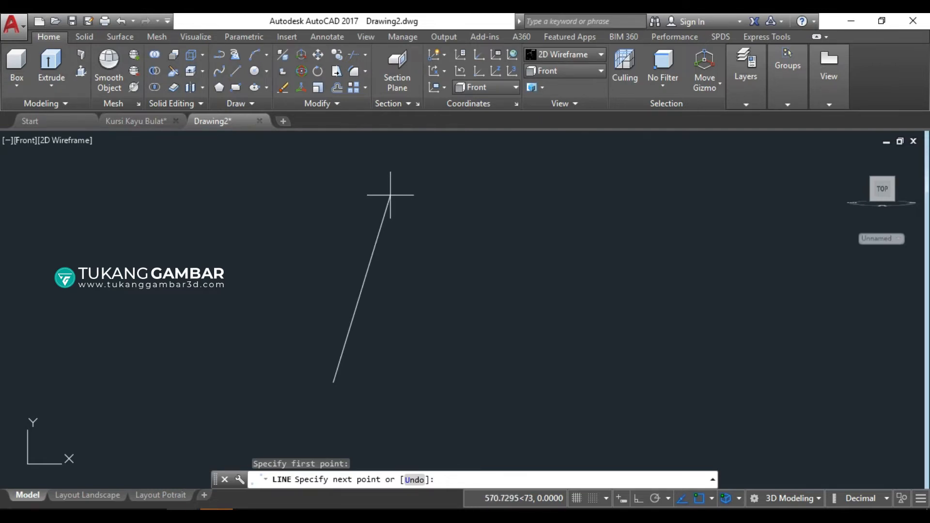
{"action": "type", "text": "@650"}
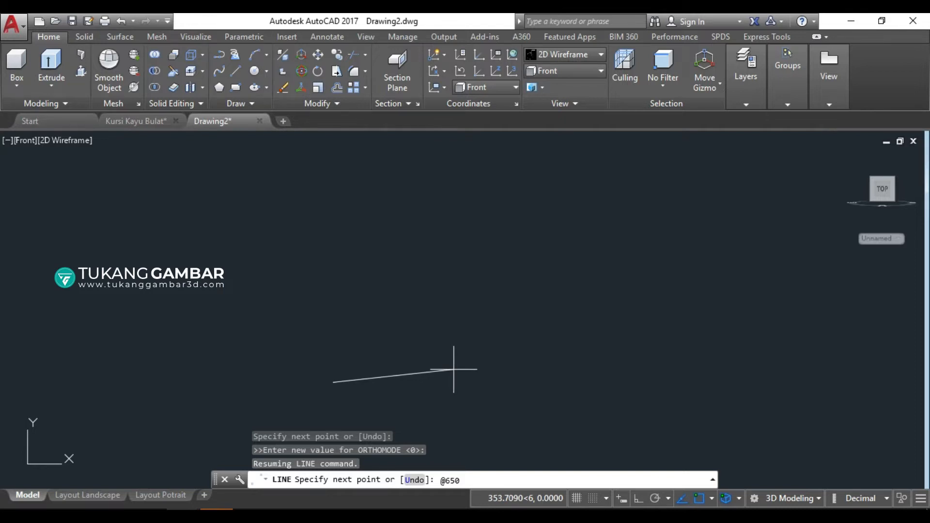
{"action": "type", "text": "<83"}
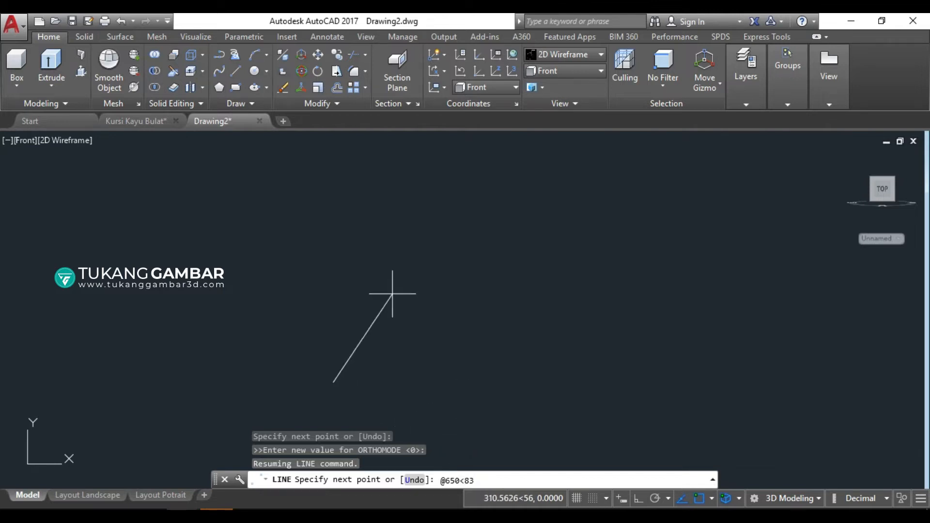
{"action": "key", "text": "Return"}
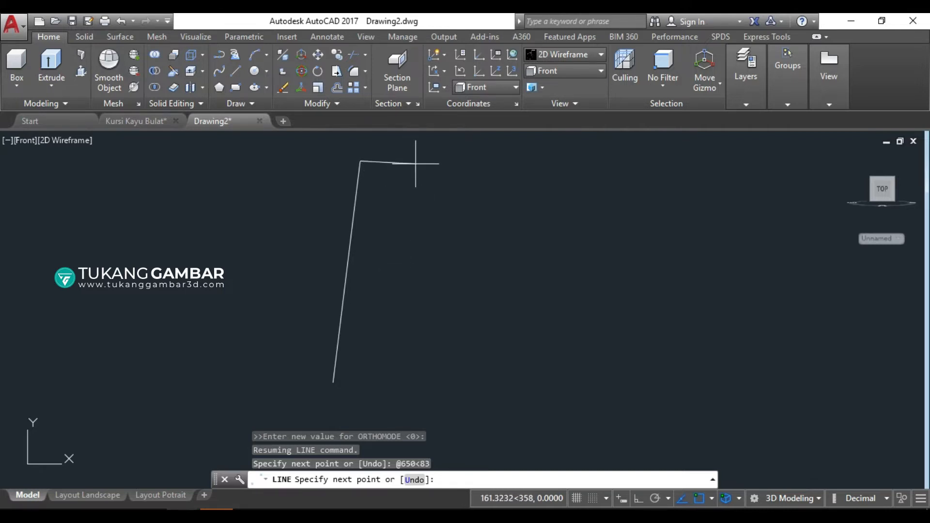
With Ortho on, continue the line horizontally inward from the leg's upper end by 100 and finish it.
{"action": "left_click", "coordinate": [639, 498]}
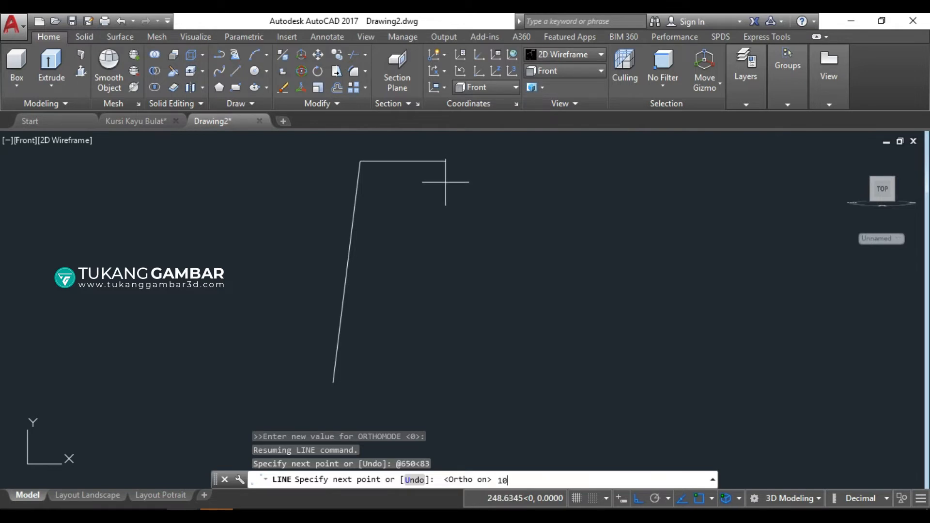
{"action": "key", "text": "Return"}
{"action": "right_click", "coordinate": [446, 182]}
{"action": "left_click", "coordinate": [454, 191]}
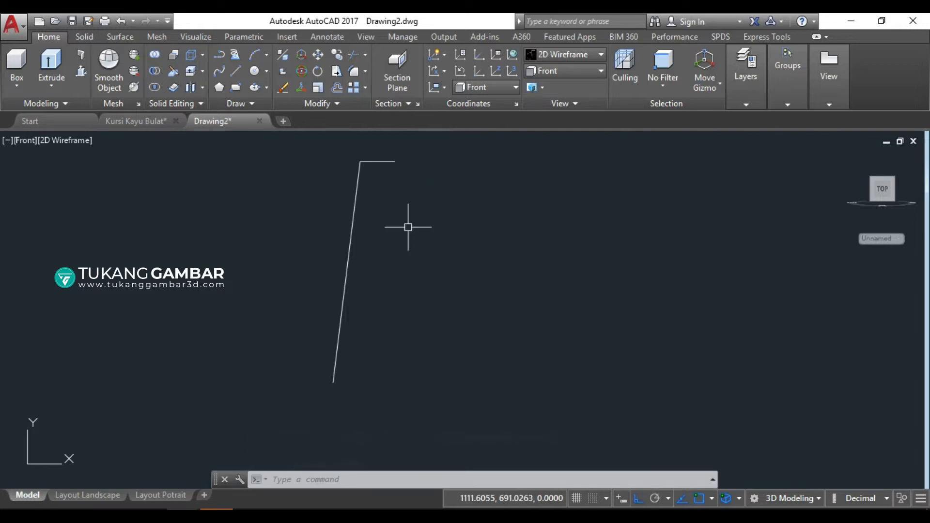
Join the slanted leg line and the horizontal top line into one polyline.
{"action": "middle_click_drag", "start_coordinate": [405, 212], "coordinate": [444, 257]}
{"action": "left_click", "coordinate": [445, 172]}
{"action": "left_click", "coordinate": [365, 255]}
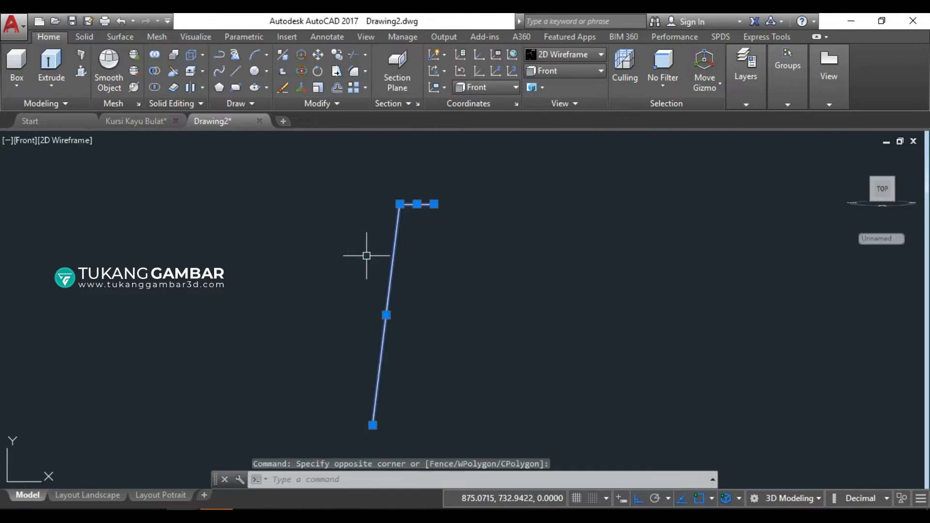
{"action": "type", "text": "j"}
{"action": "key", "text": "Return"}
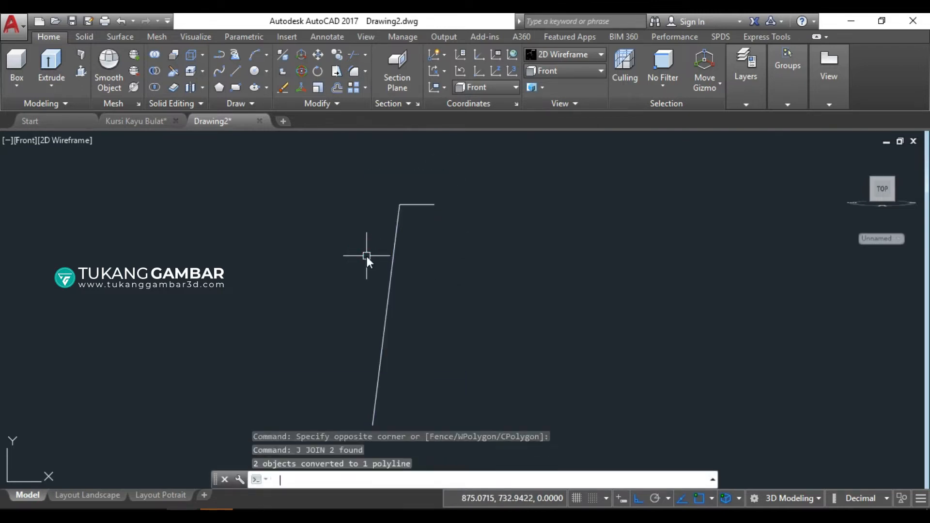
Offset the leg polyline 25 toward its inner side.
{"action": "left_click", "coordinate": [336, 88]}
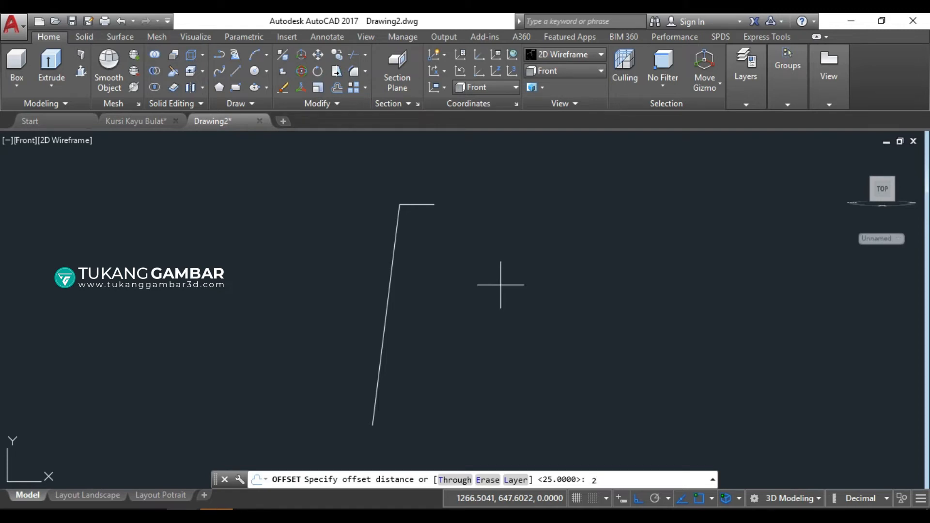
{"action": "key", "text": "Return"}
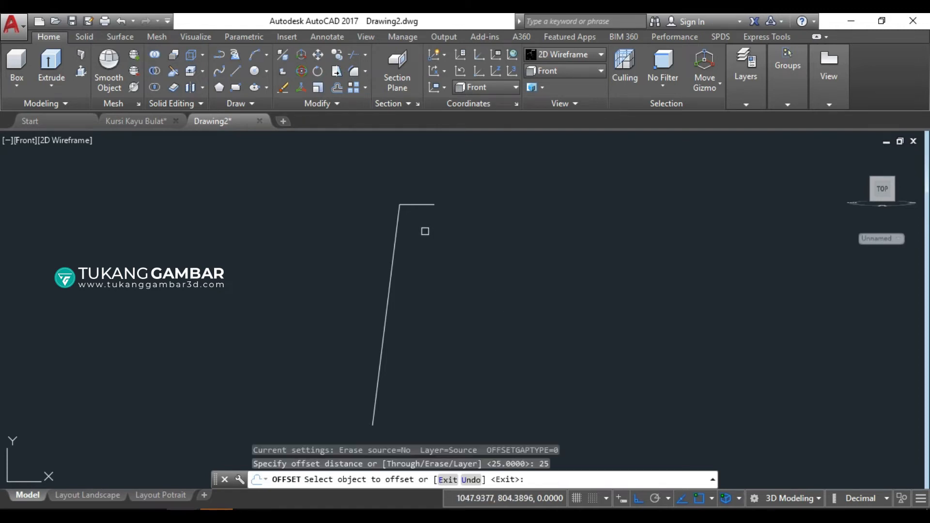
{"action": "left_click", "coordinate": [399, 222]}
{"action": "left_click", "coordinate": [438, 257]}
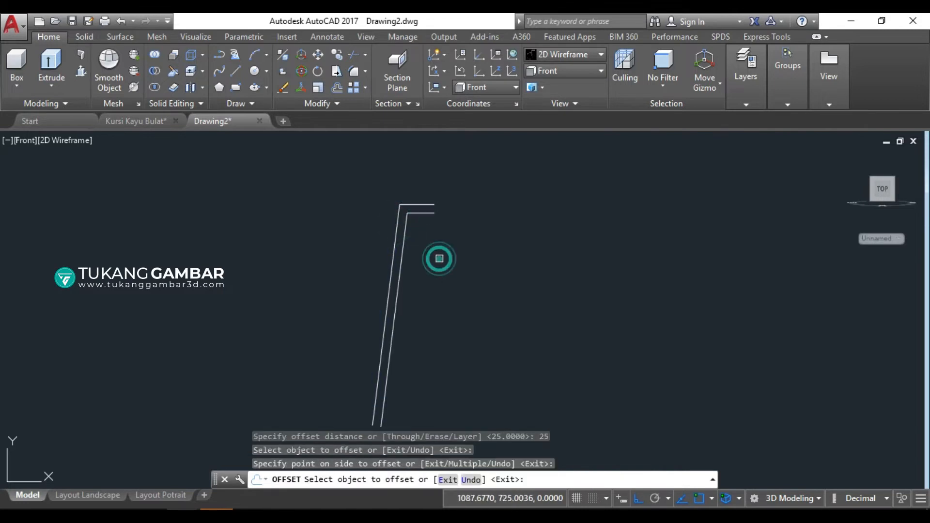
{"action": "right_click", "coordinate": [450, 241]}
{"action": "left_click", "coordinate": [482, 250]}
Close the open end of the horizontal top piece with a vertical line between the two polyline endpoints.
{"action": "middle_click_drag", "start_coordinate": [436, 270], "coordinate": [454, 256]}
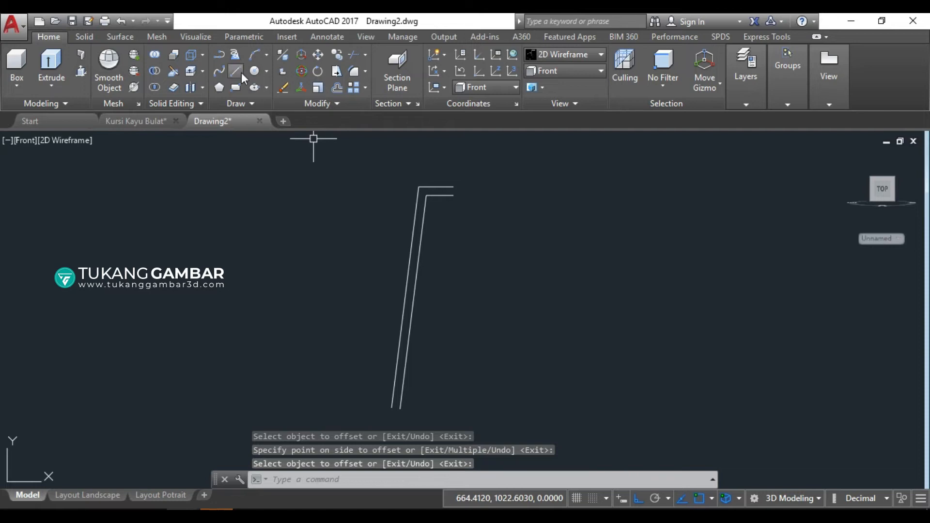
{"action": "left_click", "coordinate": [236, 72]}
{"action": "scroll", "coordinate": [447, 172], "scroll_direction": "up", "scroll_amount": 4}
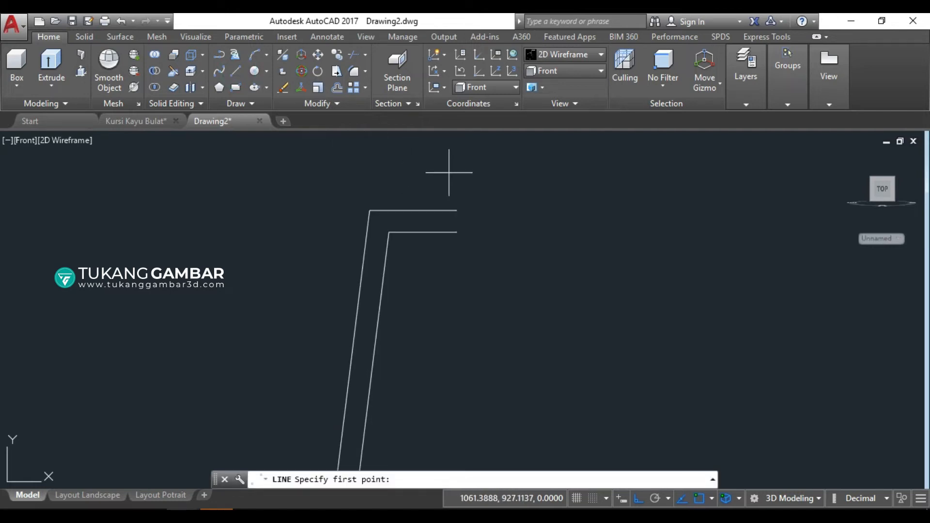
{"action": "left_click", "coordinate": [457, 210]}
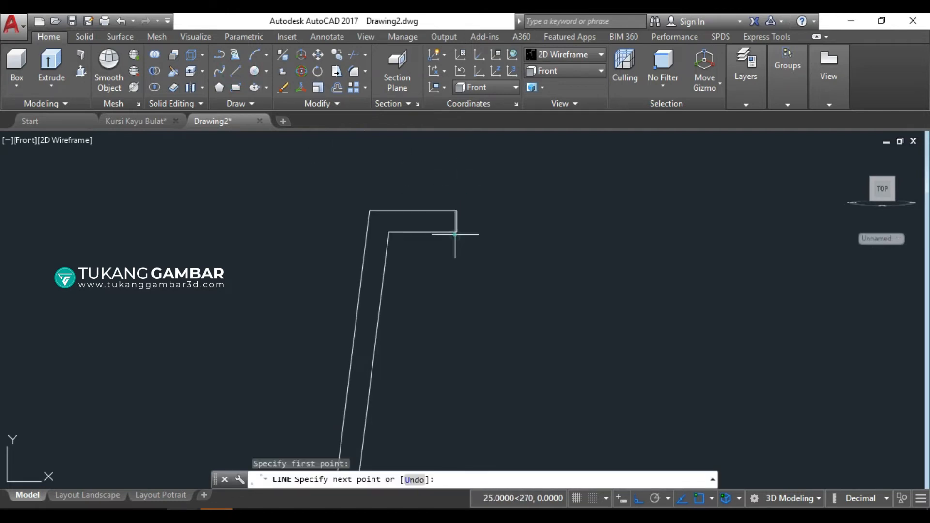
{"action": "left_click", "coordinate": [457, 232]}
{"action": "right_click", "coordinate": [516, 205]}
{"action": "left_click", "coordinate": [521, 215]}
Draw a horizontal line about 139 long toward the leg, starting @0,-400 from the lower corner of the top piece's closed end.
{"action": "middle_click_drag", "start_coordinate": [516, 235], "coordinate": [549, 187]}
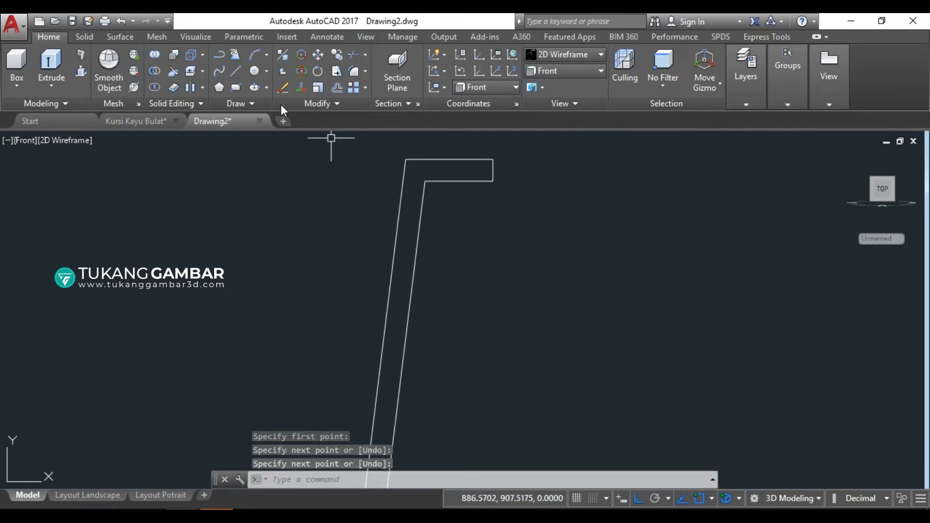
{"action": "left_click", "coordinate": [236, 71]}
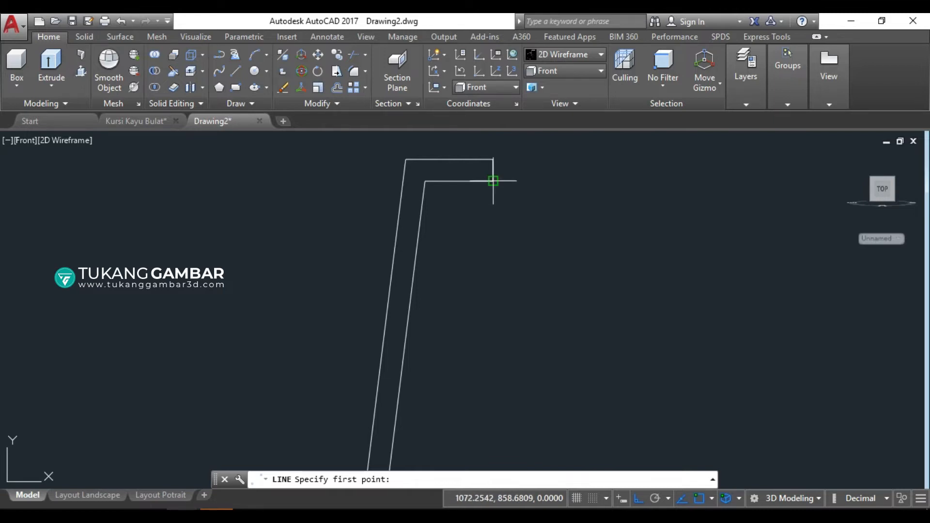
{"action": "right_click", "coordinate": [514, 236], "text": "shift"}
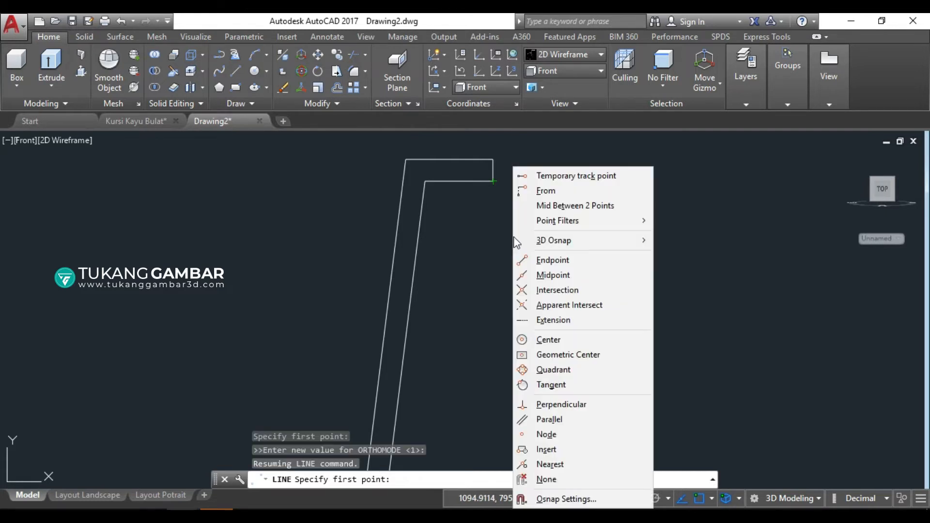
{"action": "left_click", "coordinate": [548, 192]}
{"action": "left_click", "coordinate": [493, 181]}
{"action": "scroll", "coordinate": [485, 229], "scroll_direction": "down", "scroll_amount": 2}
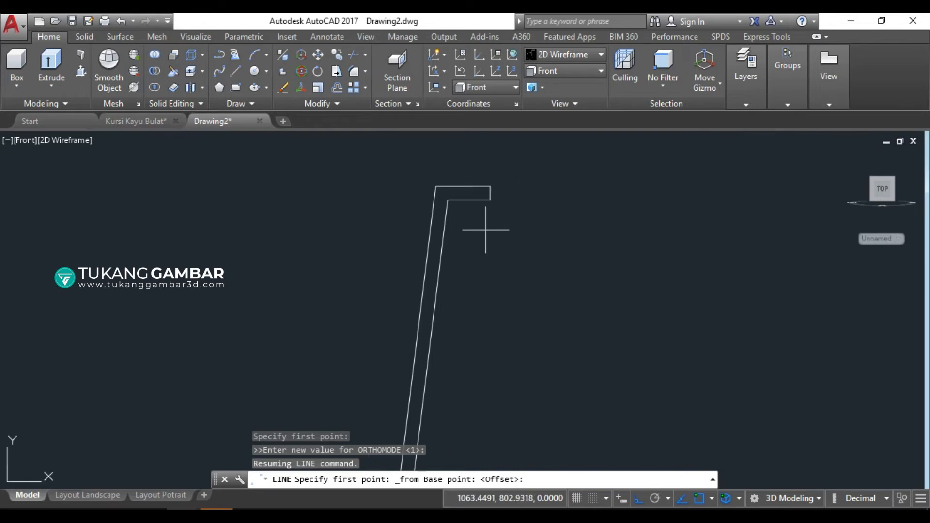
{"action": "middle_click_drag", "start_coordinate": [493, 251], "coordinate": [481, 227]}
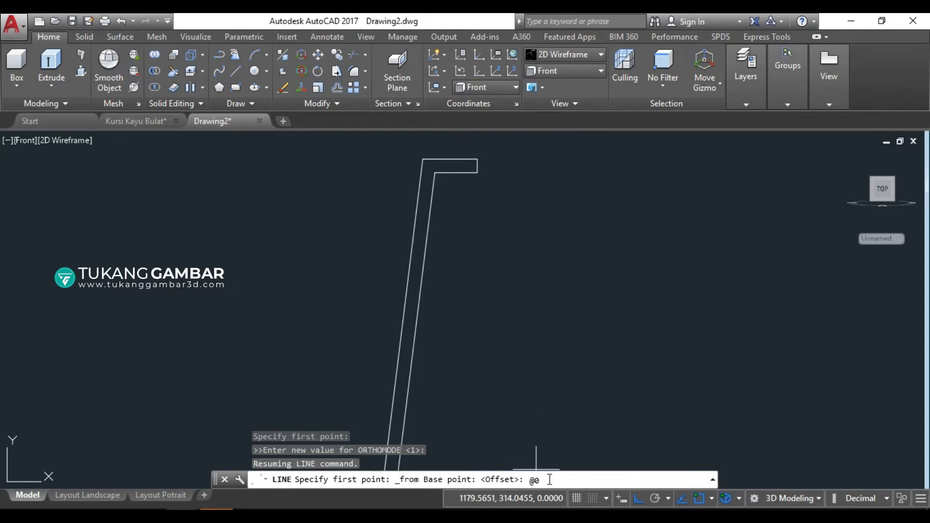
{"action": "type", "text": ",-400"}
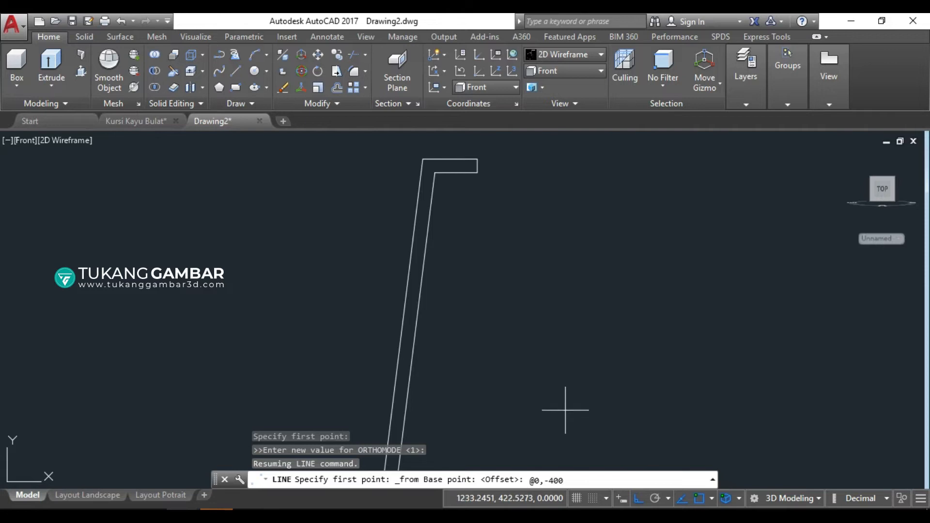
{"action": "key", "text": "Return"}
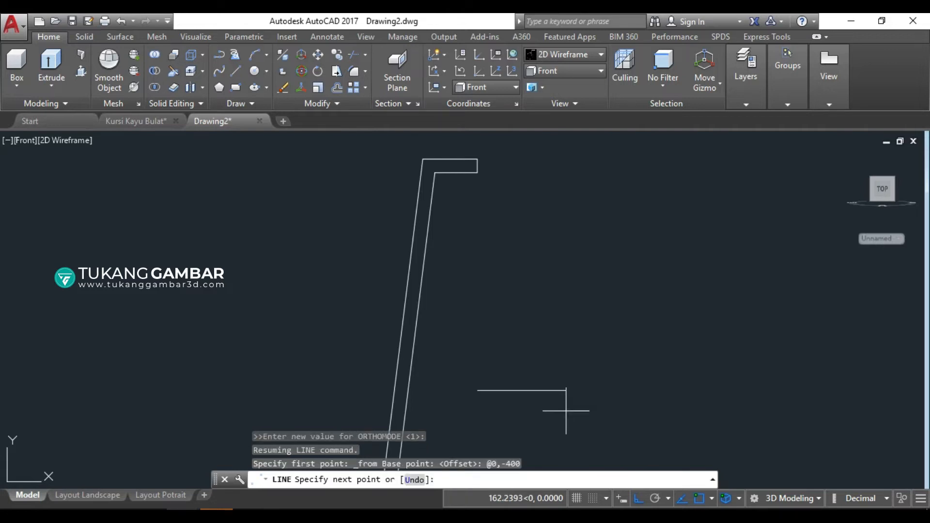
{"action": "middle_click_drag", "start_coordinate": [449, 399], "coordinate": [446, 371]}
{"action": "scroll", "coordinate": [392, 363], "scroll_direction": "up", "scroll_amount": 4}
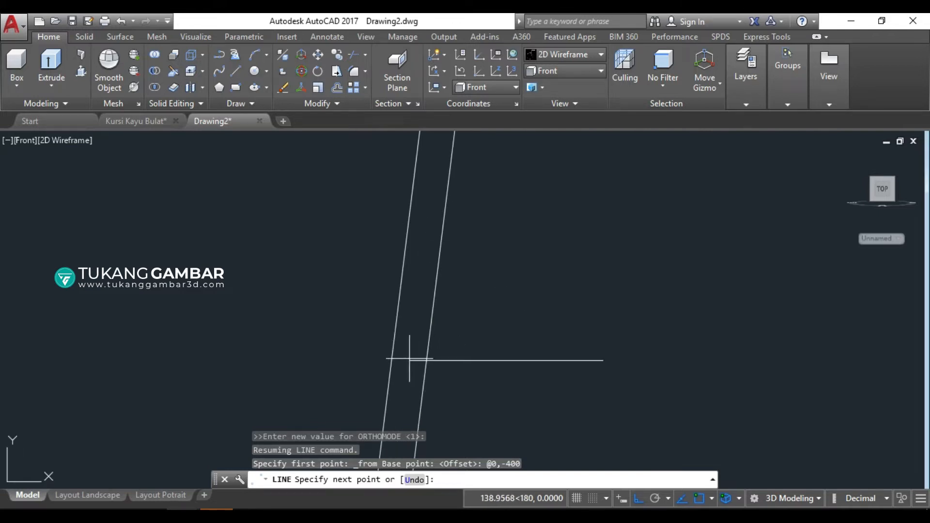
{"action": "left_click", "coordinate": [409, 360]}
{"action": "right_click", "coordinate": [357, 333]}
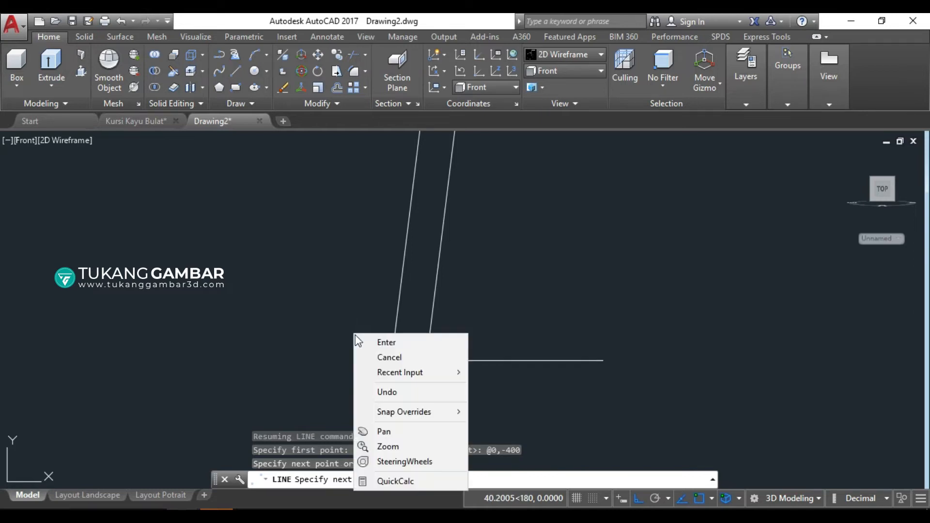
{"action": "left_click", "coordinate": [369, 342]}
From the crossbar line's free end, draw a line 25 down and then a parallel line about 143 long back into the leg.
{"action": "middle_click_drag", "start_coordinate": [467, 375], "coordinate": [449, 314]}
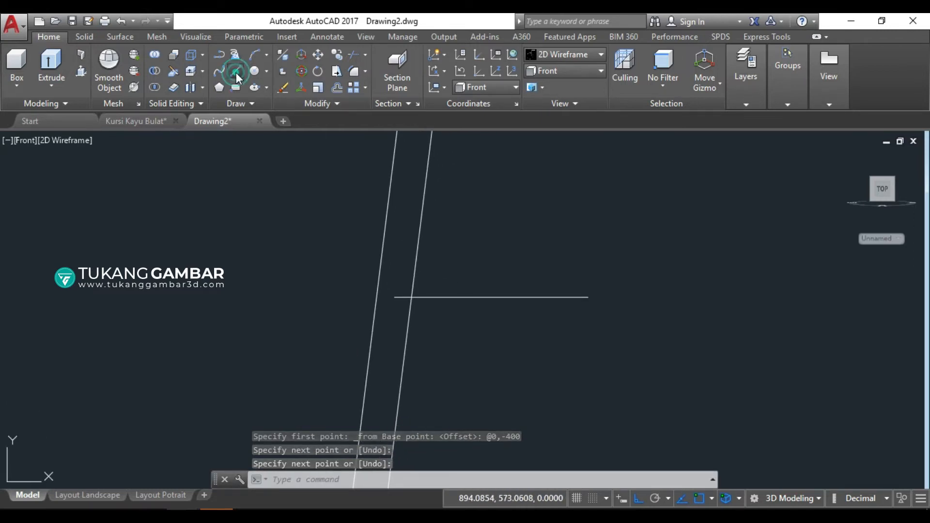
{"action": "left_click", "coordinate": [237, 77]}
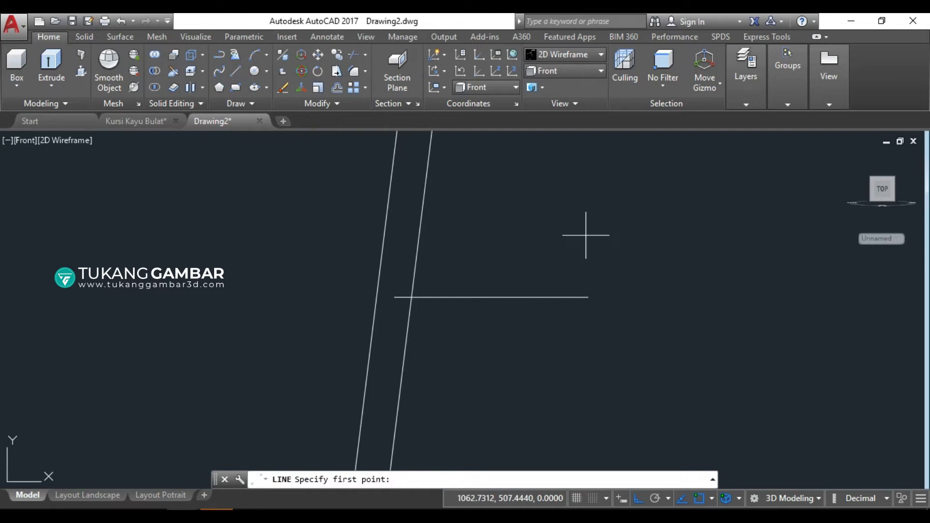
{"action": "left_click", "coordinate": [588, 297]}
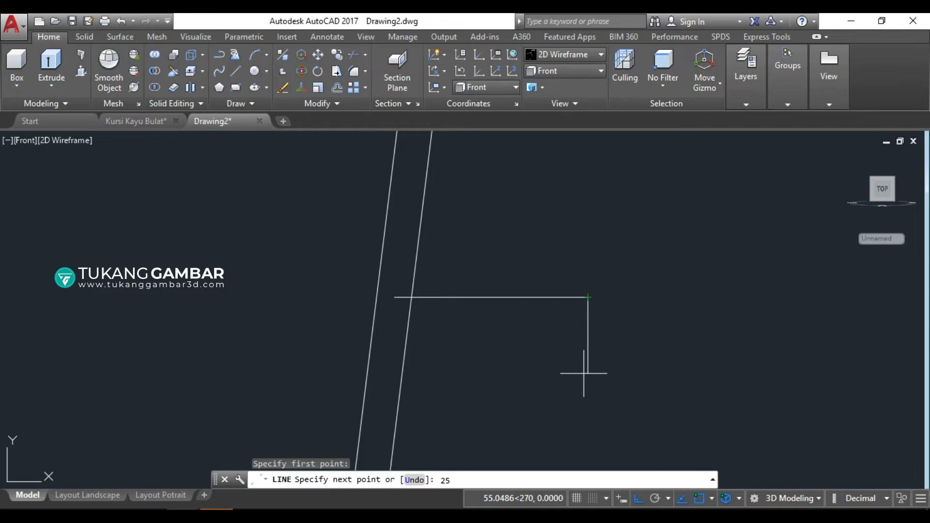
{"action": "key", "text": "Return"}
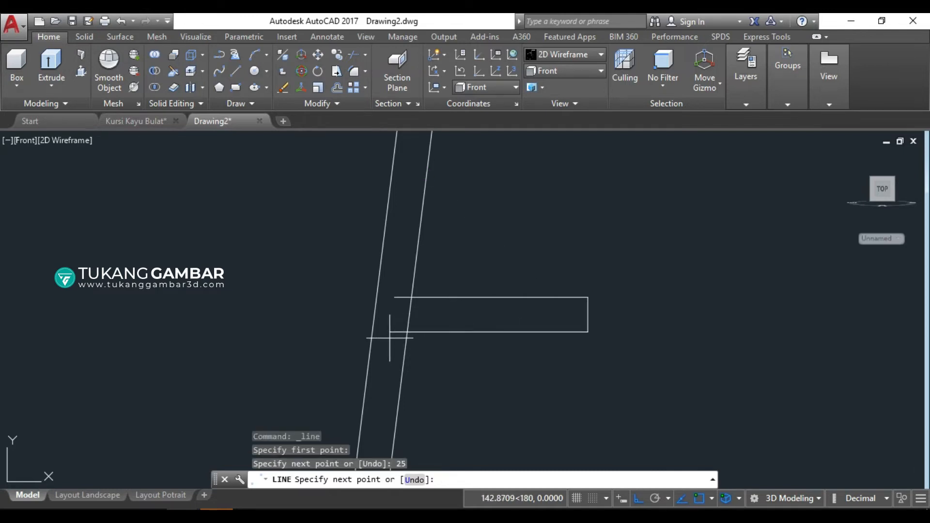
{"action": "left_click", "coordinate": [386, 334]}
{"action": "right_click", "coordinate": [326, 274]}
{"action": "left_click", "coordinate": [334, 286]}
Draw a horizontal line from the lower end of the leg's outer line across and past its inner line.
{"action": "scroll", "coordinate": [589, 266], "scroll_direction": "down", "scroll_amount": 2}
{"action": "middle_click_drag", "start_coordinate": [571, 333], "coordinate": [562, 264]}
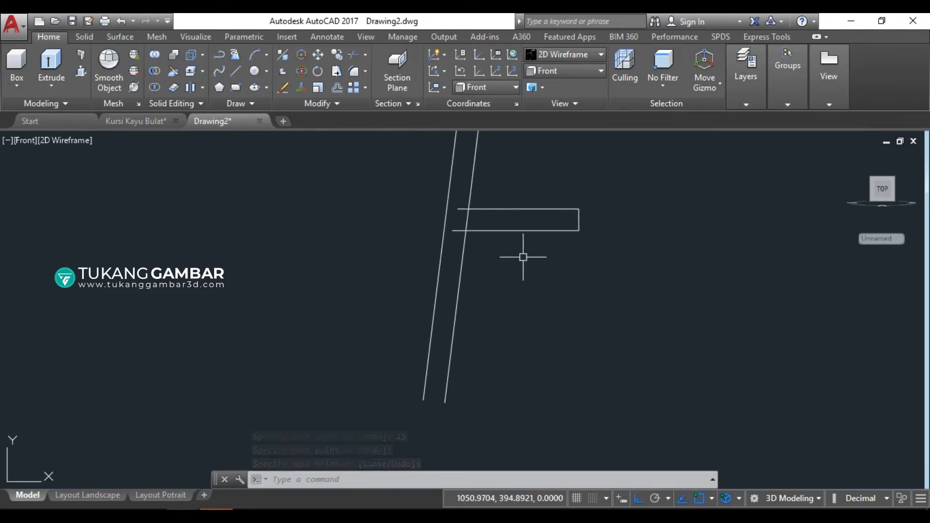
{"action": "left_click", "coordinate": [235, 71]}
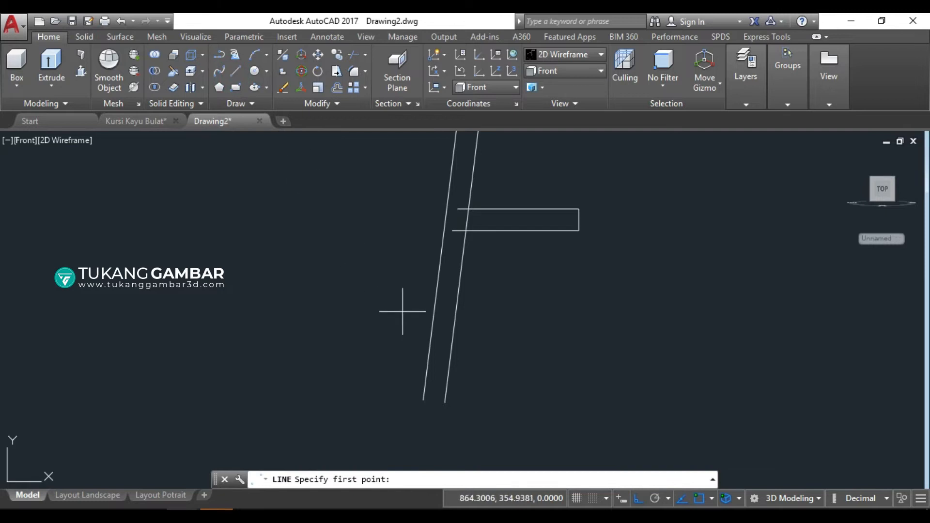
{"action": "left_click", "coordinate": [424, 400]}
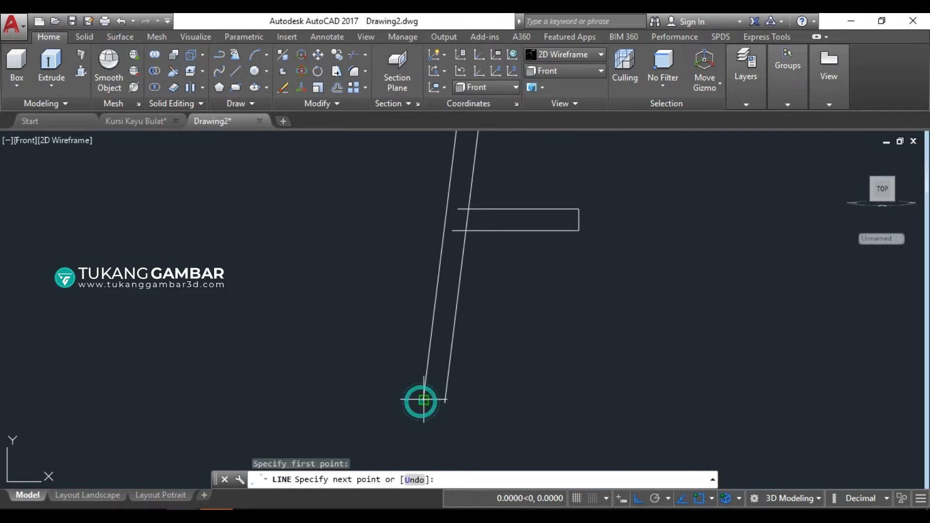
{"action": "left_click", "coordinate": [490, 401]}
{"action": "right_click", "coordinate": [497, 362]}
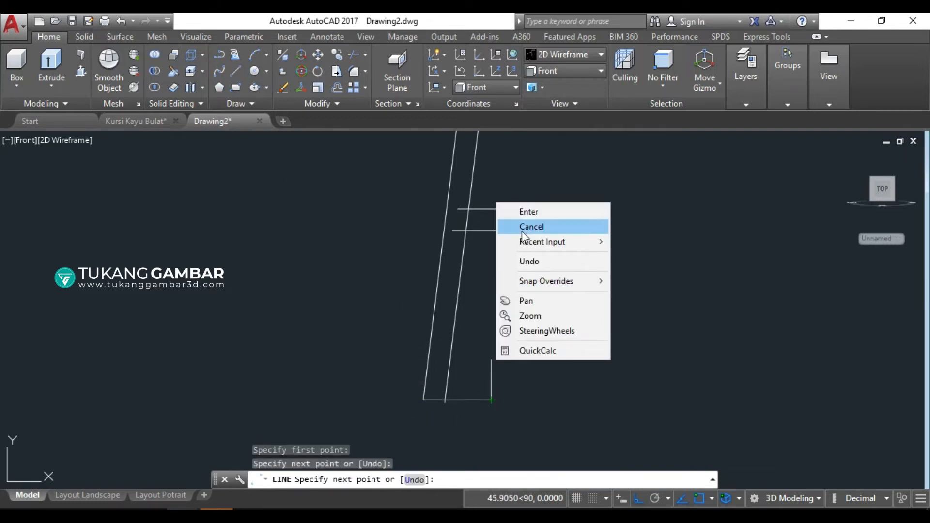
{"action": "left_click", "coordinate": [525, 216]}
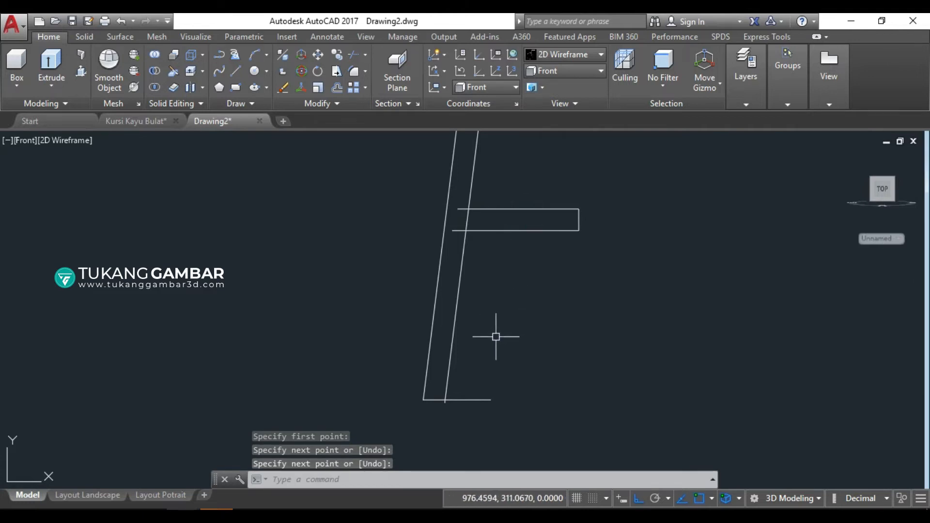
Trim the base line's overhang beyond the leg and the inner leg line's stub below the base line.
{"action": "type", "text": "TR"}
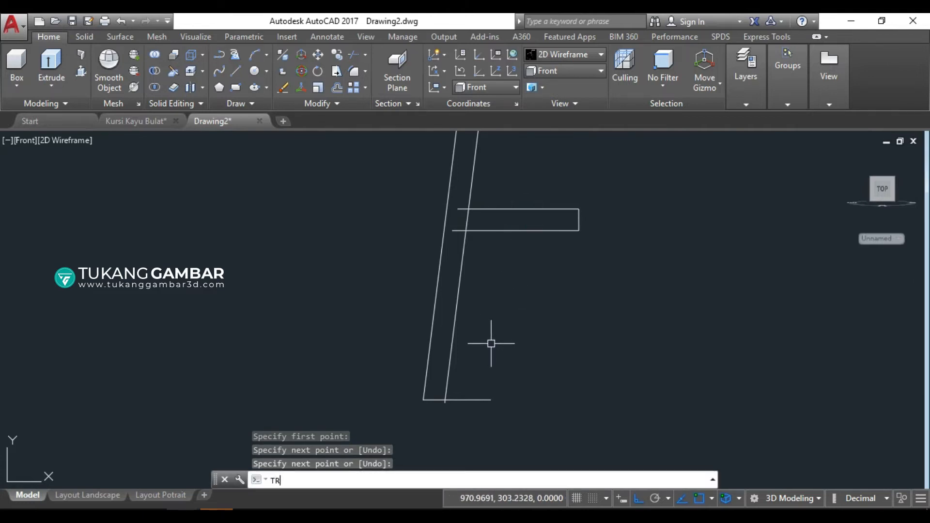
{"action": "key", "text": "Return"}
{"action": "key", "text": "Return"}
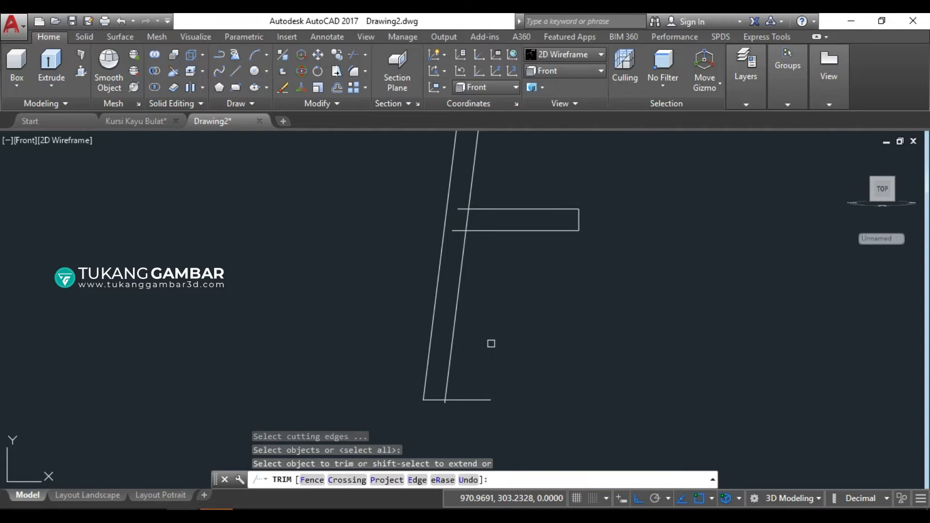
{"action": "left_click", "coordinate": [471, 399]}
{"action": "left_click", "coordinate": [442, 400]}
{"action": "left_click", "coordinate": [441, 400]}
Trim both crossbar line ends inside the leg and the inner leg segment between the crossbar lines.
{"action": "left_click", "coordinate": [452, 232]}
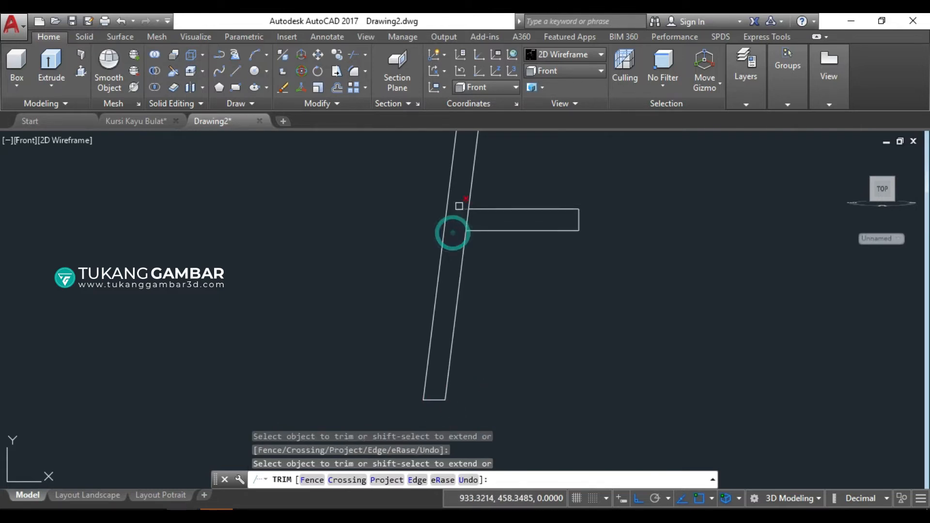
{"action": "left_click", "coordinate": [460, 209]}
{"action": "left_click", "coordinate": [465, 221]}
{"action": "right_click", "coordinate": [507, 170]}
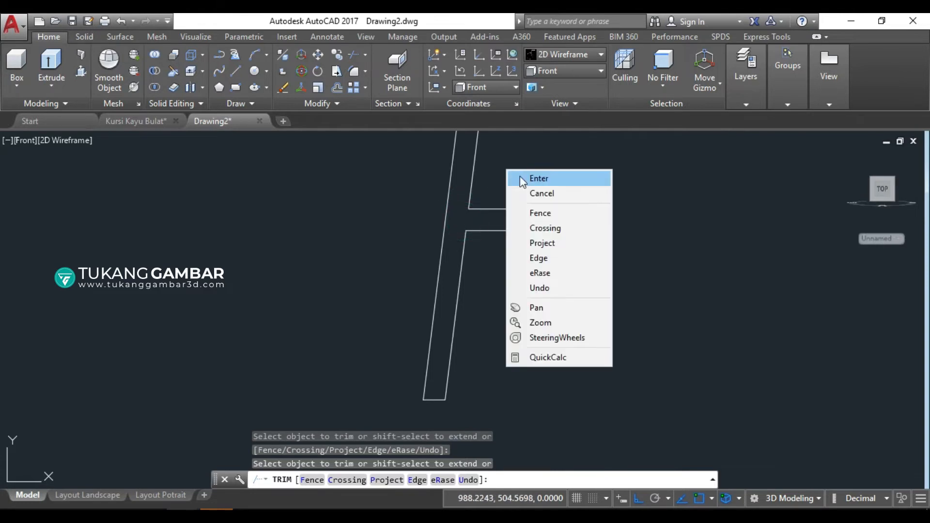
{"action": "left_click", "coordinate": [524, 176]}
Join all segments of the leg, top piece and crossbar outline into one polyline.
{"action": "scroll", "coordinate": [528, 179], "scroll_direction": "down", "scroll_amount": 4}
{"action": "middle_click_drag", "start_coordinate": [528, 179], "coordinate": [463, 295]}
{"action": "left_click", "coordinate": [525, 155]}
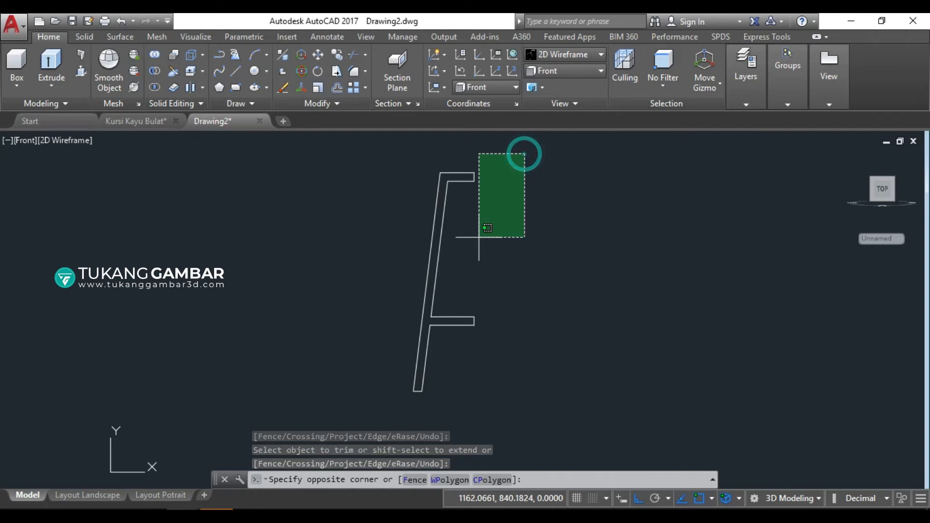
{"action": "left_click", "coordinate": [374, 408]}
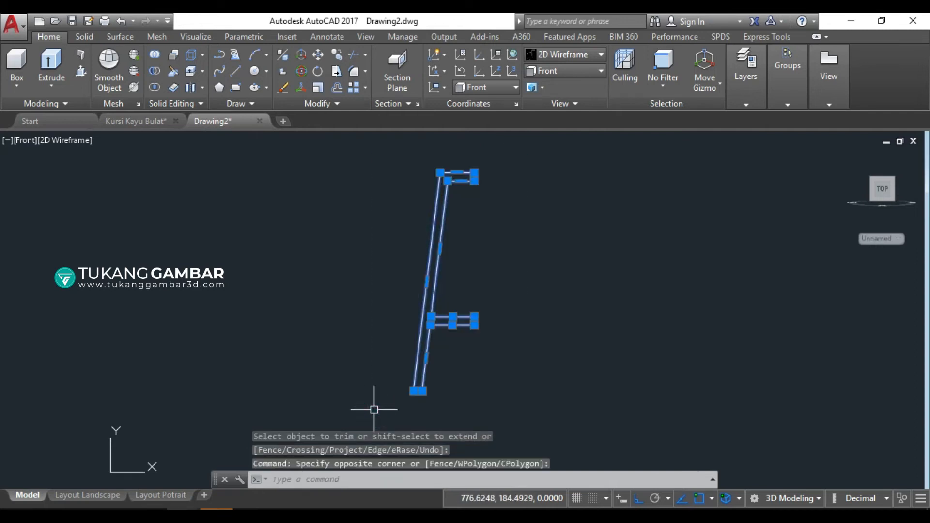
{"action": "type", "text": "j"}
{"action": "key", "text": "Return"}
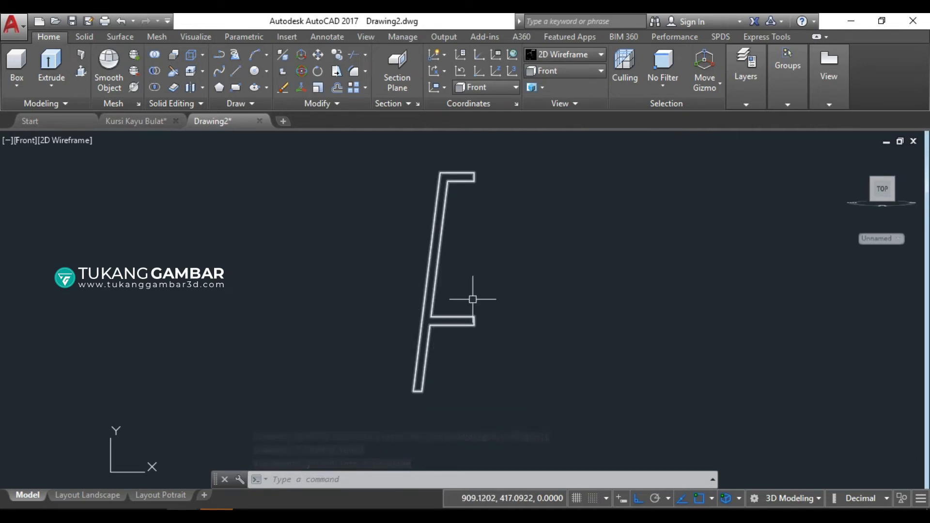
Extrude the joined stool leg profile to a height of 25.
{"action": "middle_click_drag", "start_coordinate": [554, 313], "coordinate": [492, 351], "text": "shift"}
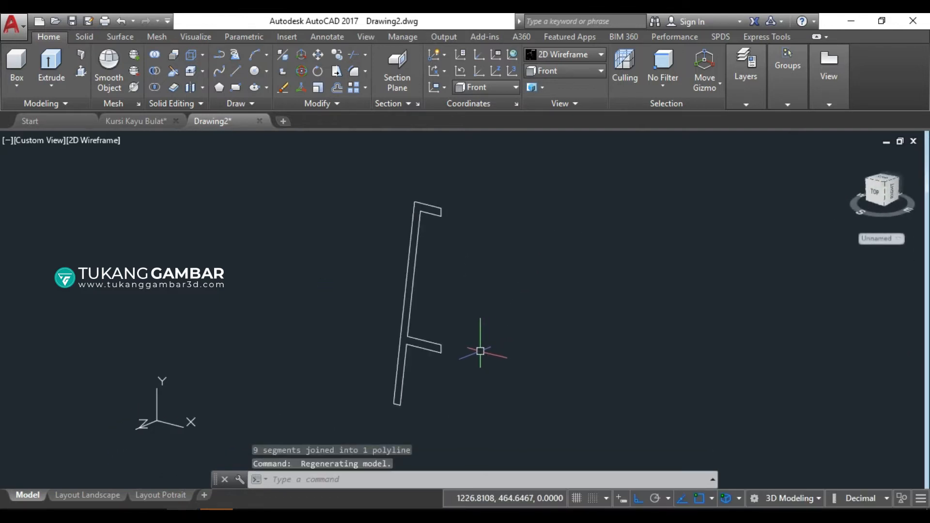
{"action": "left_click", "coordinate": [54, 60]}
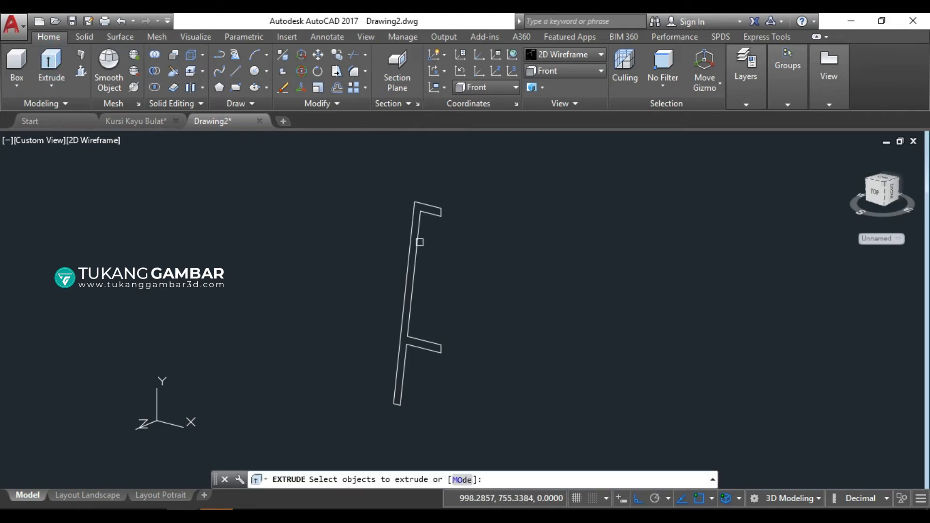
{"action": "left_click", "coordinate": [415, 238]}
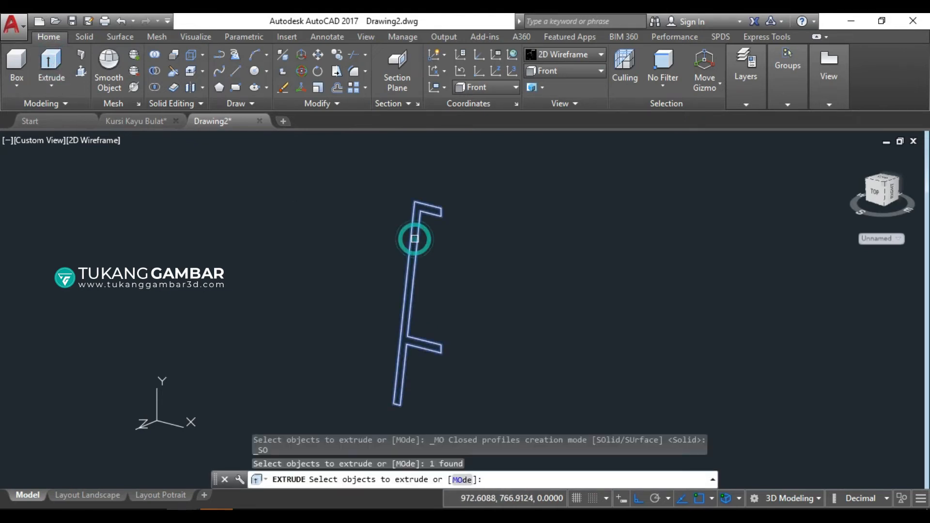
{"action": "right_click", "coordinate": [440, 232]}
{"action": "left_click", "coordinate": [453, 239]}
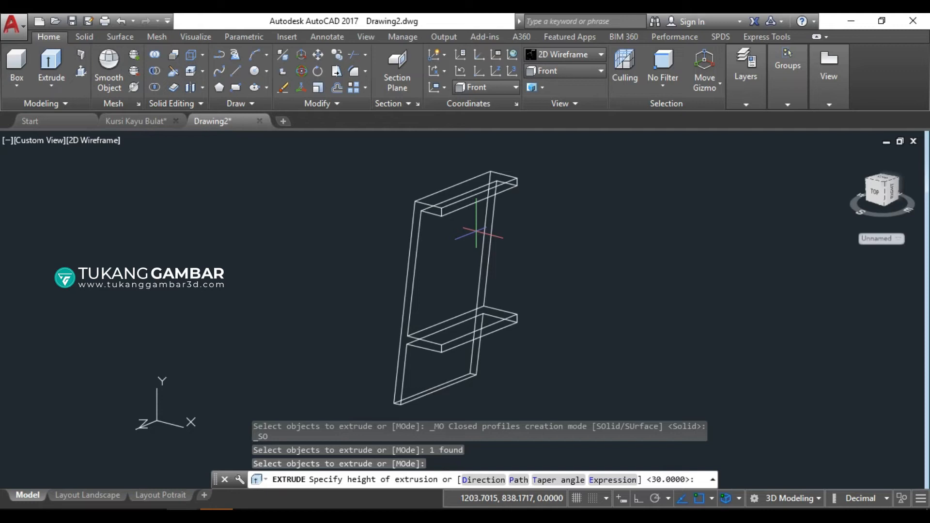
{"action": "type", "text": "25"}
{"action": "key", "text": "Return"}
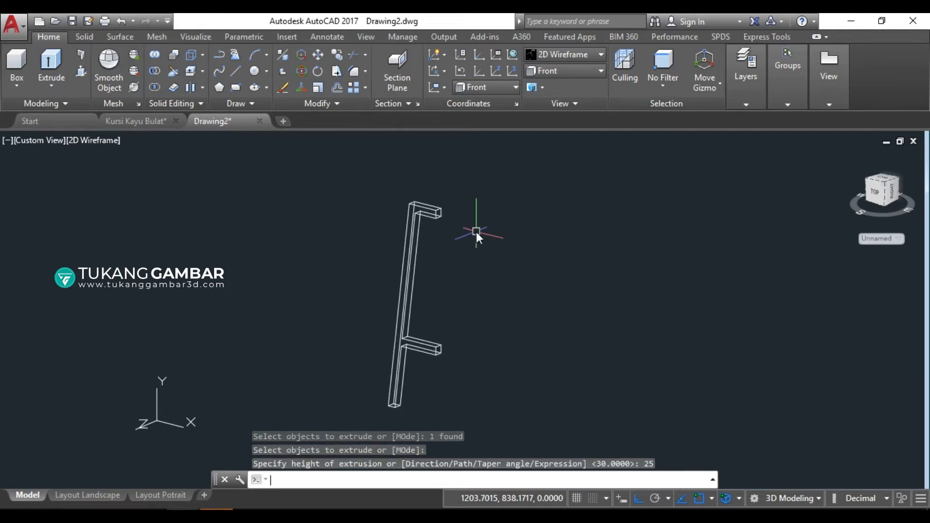
Display the extruded leg in the Conceptual visual style.
{"action": "left_click", "coordinate": [94, 139]}
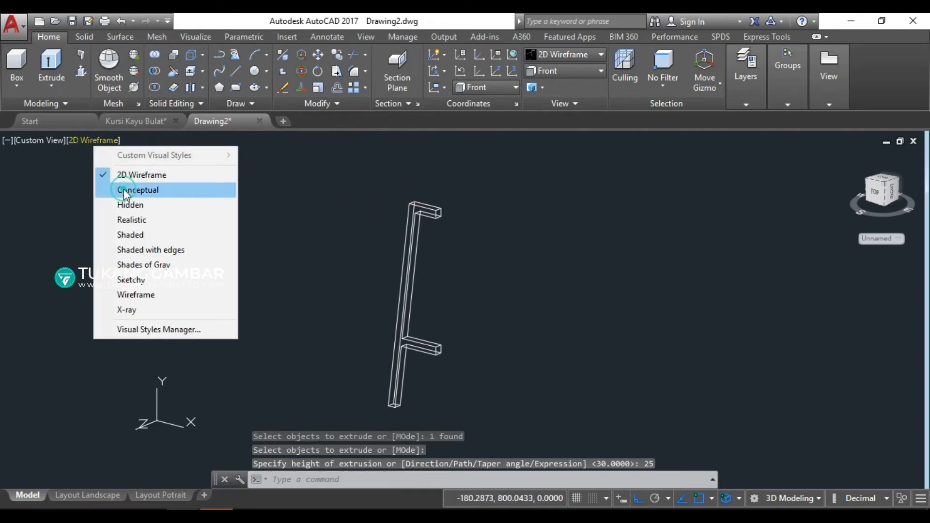
{"action": "left_click", "coordinate": [125, 190]}
{"action": "scroll", "coordinate": [450, 280], "scroll_direction": "up", "scroll_amount": 2}
{"action": "mouse_move", "coordinate": [449, 280]}
{"action": "middle_mouse_down", "text": "shift"}
{"action": "mouse_move", "coordinate": [456, 315]}
{"action": "mouse_move", "coordinate": [437, 301]}
{"action": "mouse_move", "coordinate": [531, 288]}
{"action": "mouse_move", "coordinate": [563, 312]}
{"action": "middle_mouse_up", "text": "shift"}
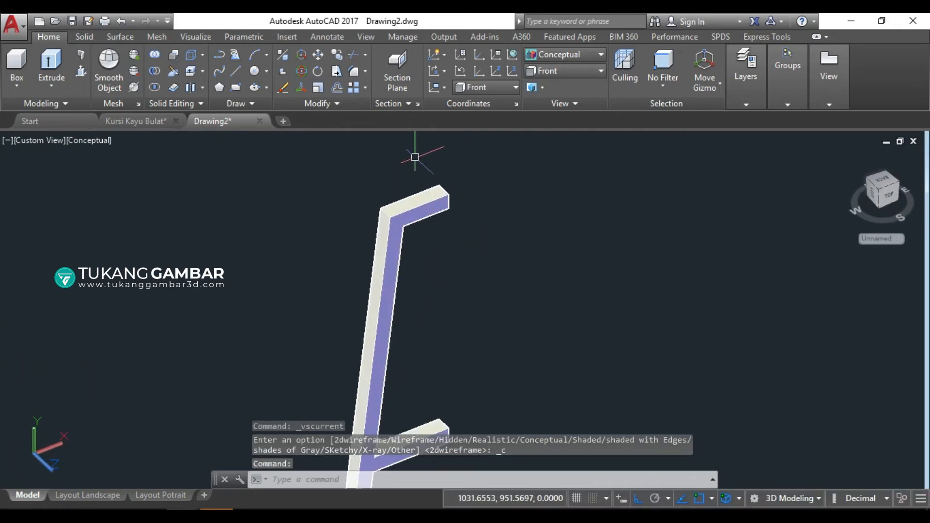
Set the coordinate system to the Top UCS.
{"action": "scroll", "coordinate": [415, 157], "scroll_direction": "up", "scroll_amount": 1}
{"action": "left_click", "coordinate": [482, 89]}
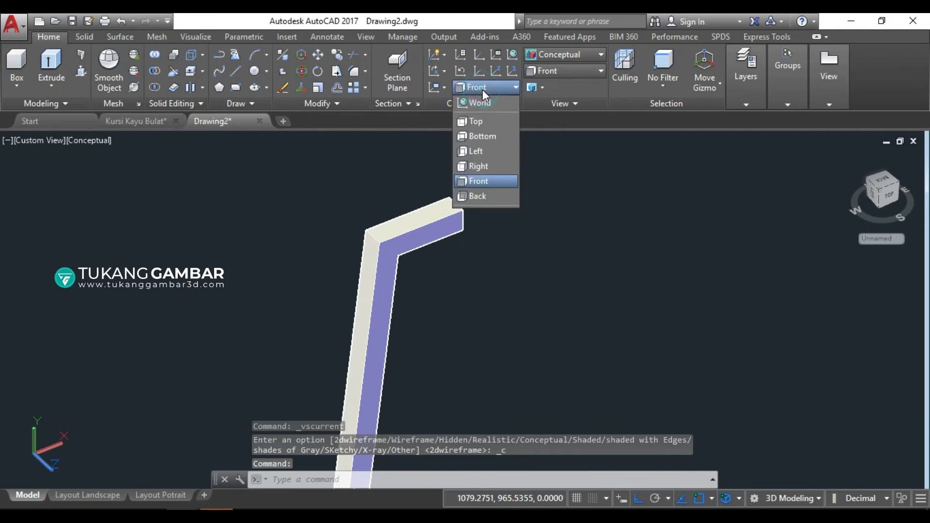
{"action": "left_click", "coordinate": [484, 121]}
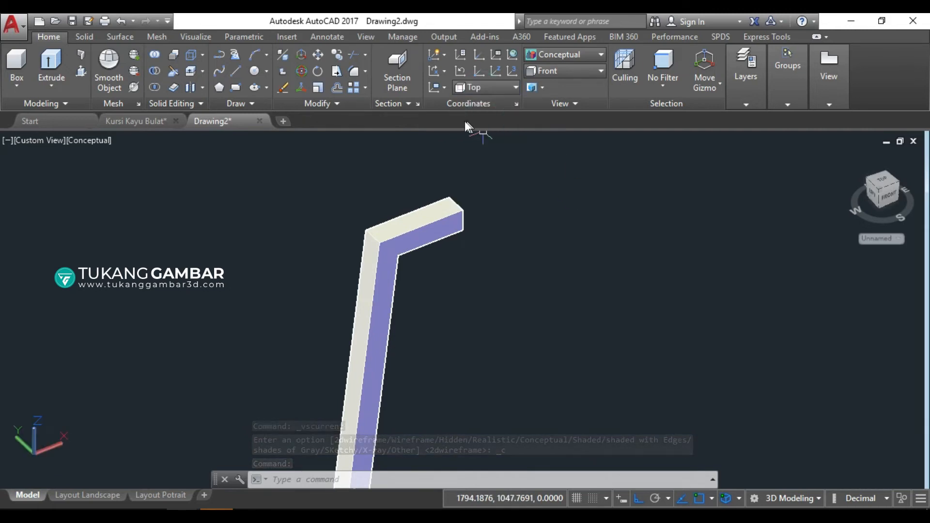
Polar-array the leg solid with 4 items over 360 degrees around the upper edge midpoint of the top piece's inner end.
{"action": "left_click", "coordinate": [366, 88]}
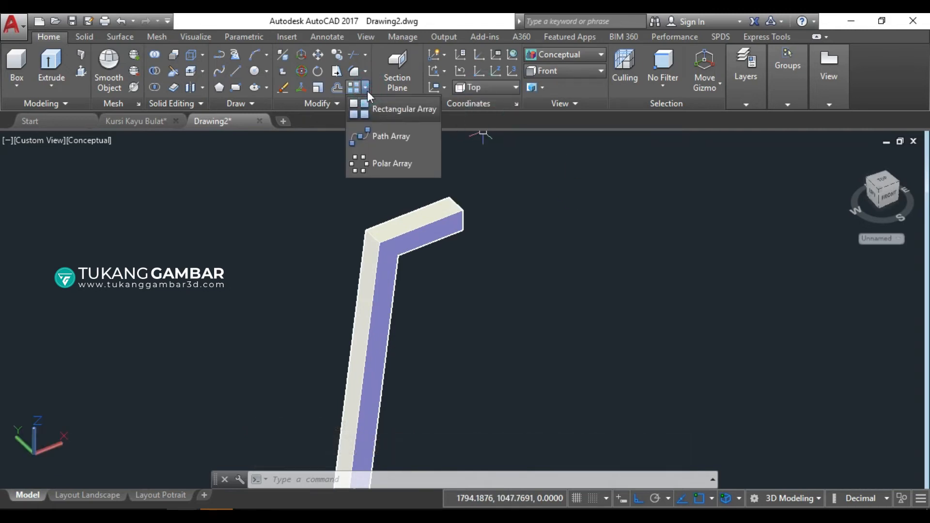
{"action": "left_click", "coordinate": [373, 164]}
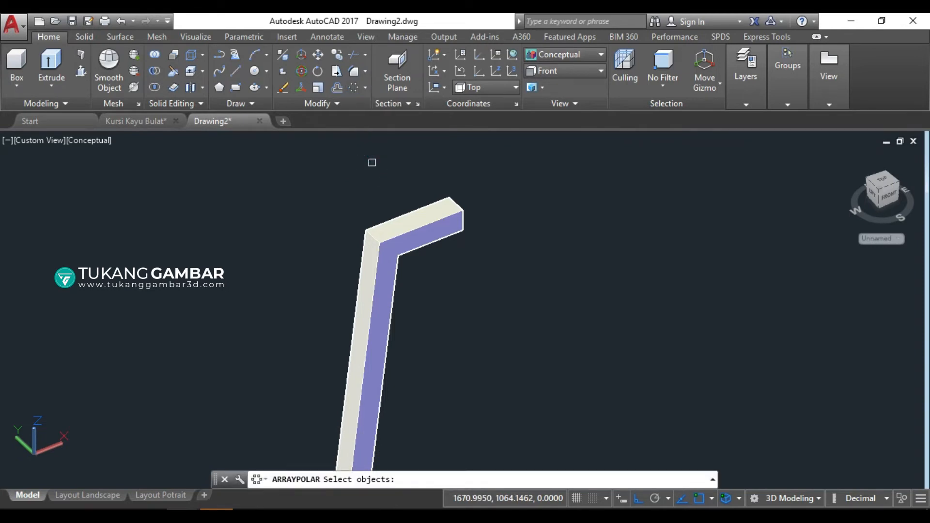
{"action": "left_click", "coordinate": [435, 204]}
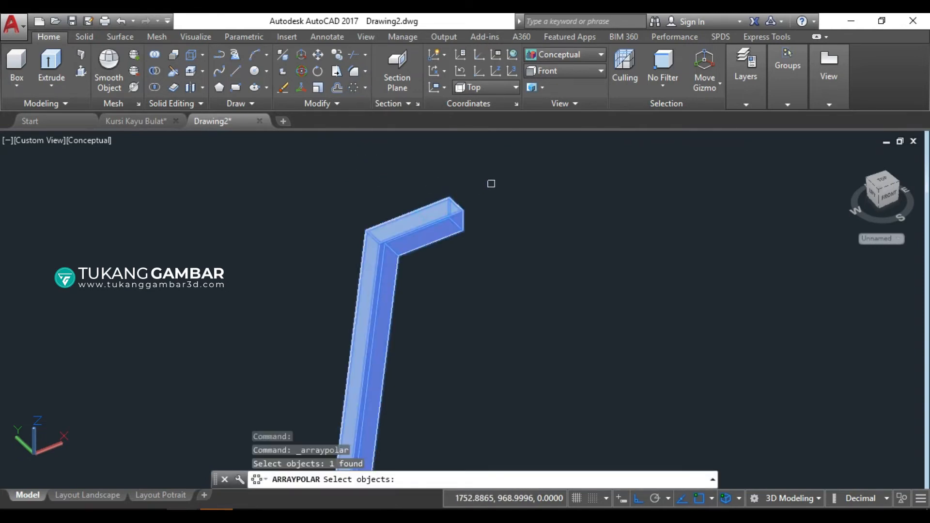
{"action": "key", "text": "Return"}
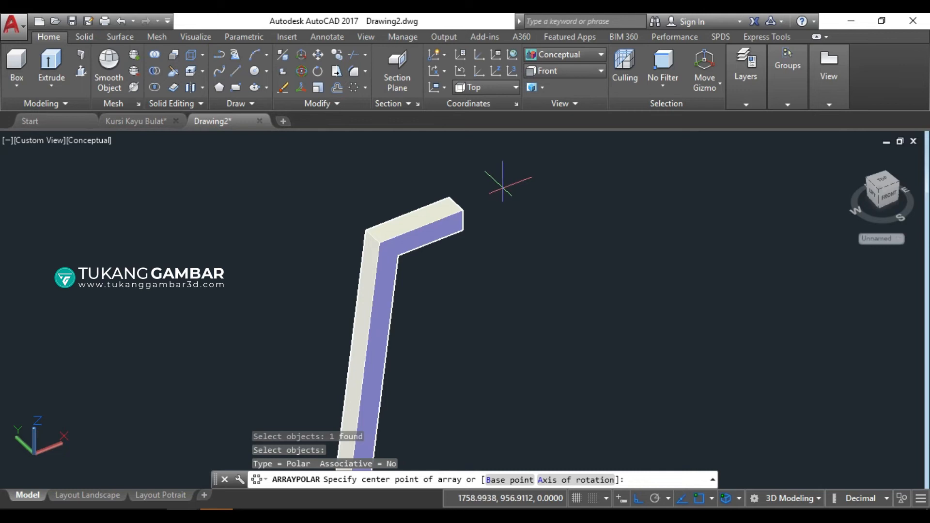
{"action": "left_click", "coordinate": [455, 206]}
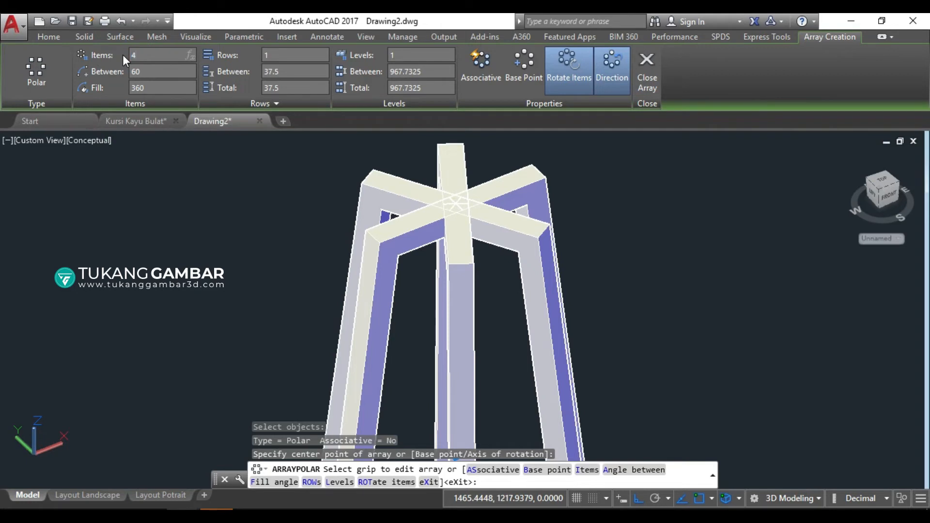
{"action": "key", "text": "Return"}
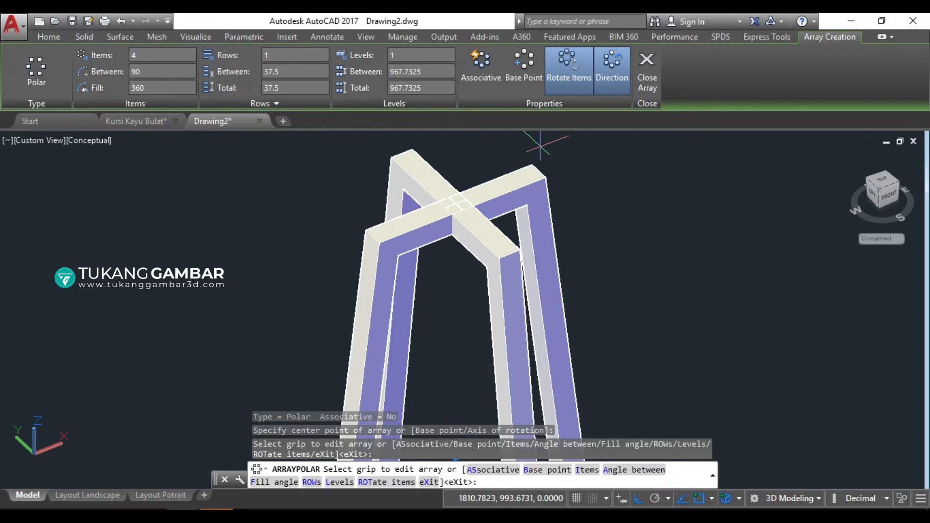
{"action": "left_click", "coordinate": [652, 72]}
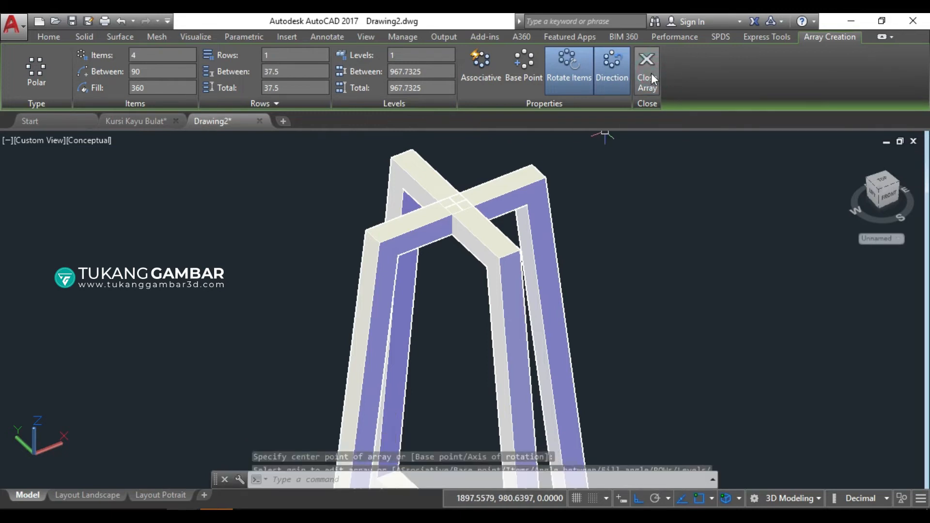
Union the four arrayed leg solids into a single stool frame.
{"action": "middle_click_drag", "start_coordinate": [544, 234], "coordinate": [612, 280], "text": "shift"}
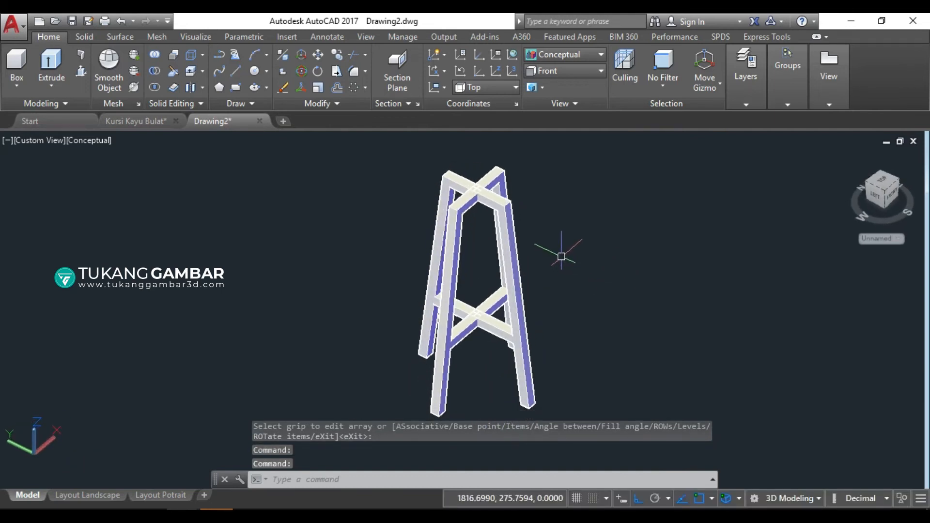
{"action": "left_click", "coordinate": [158, 55]}
{"action": "left_click", "coordinate": [569, 151]}
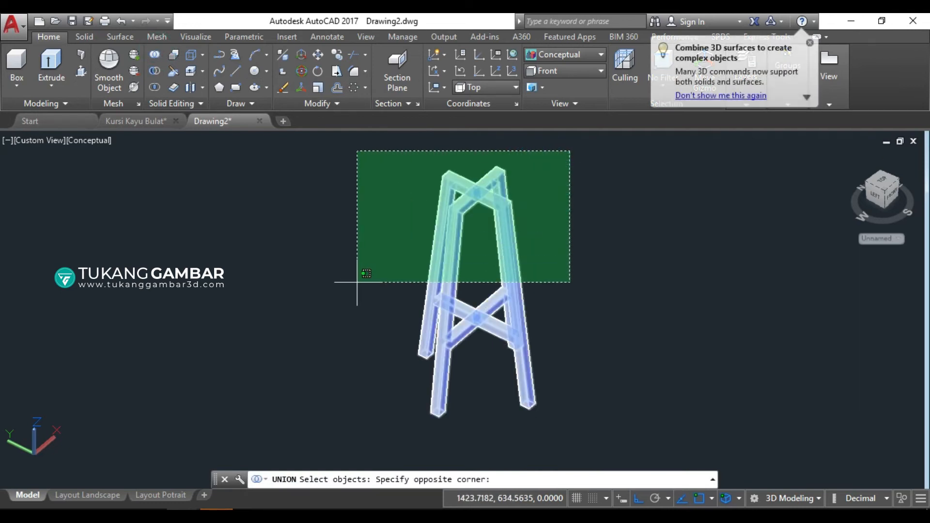
{"action": "left_click", "coordinate": [357, 282]}
{"action": "key", "text": "Return"}
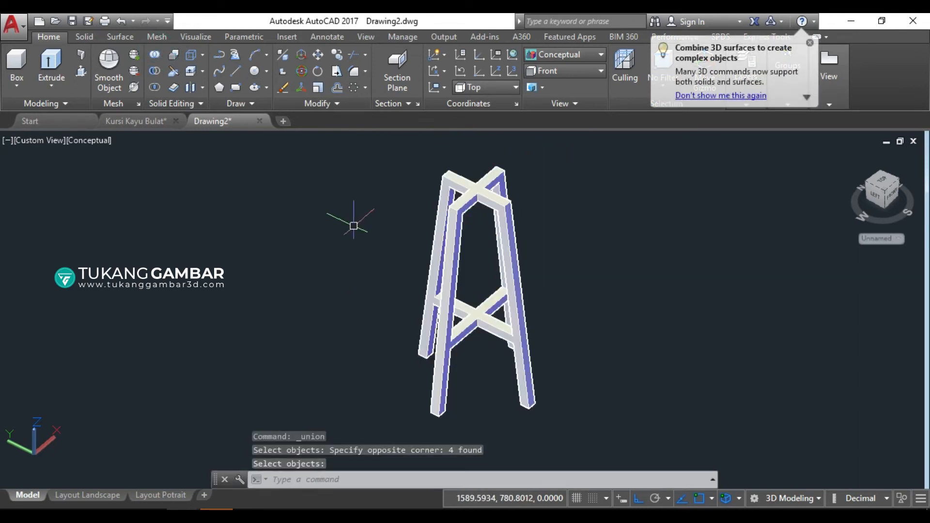
{"action": "scroll", "coordinate": [448, 148], "scroll_direction": "up", "scroll_amount": 3}
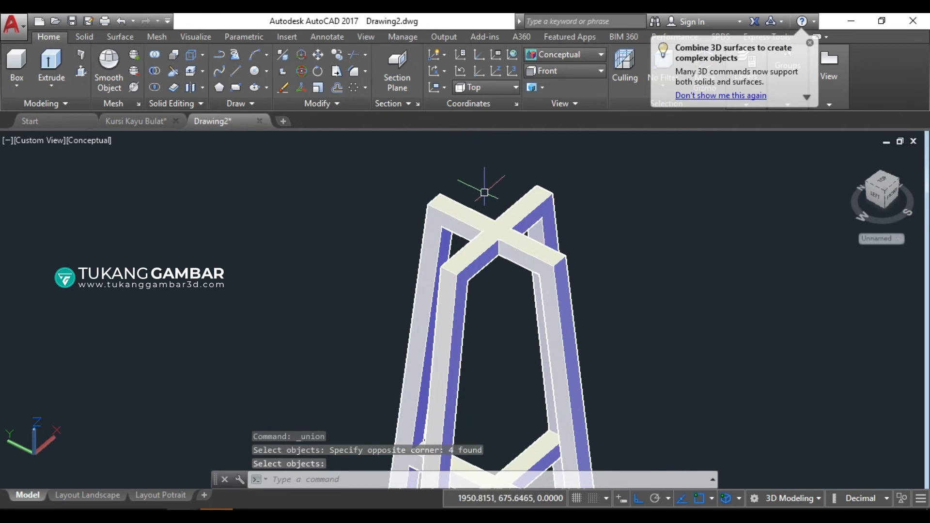
{"action": "left_click", "coordinate": [491, 213]}
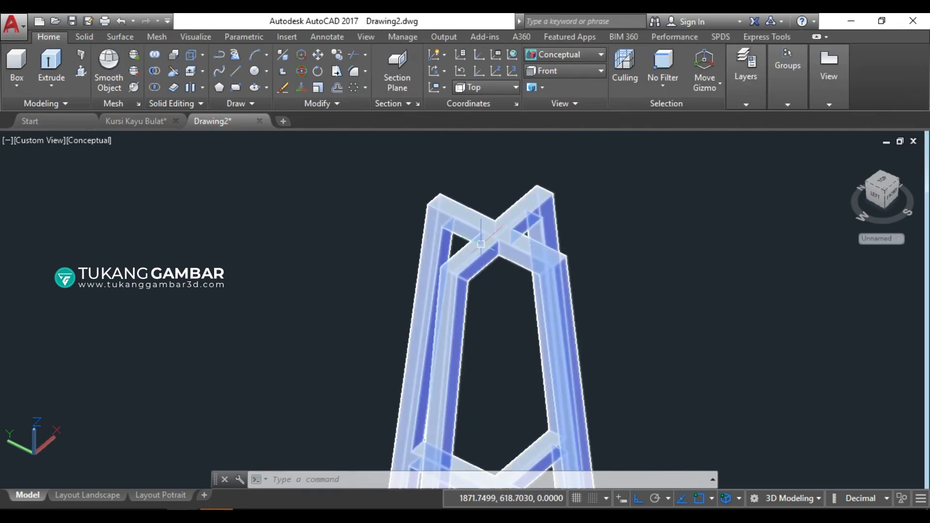
{"action": "key", "text": "Escape"}
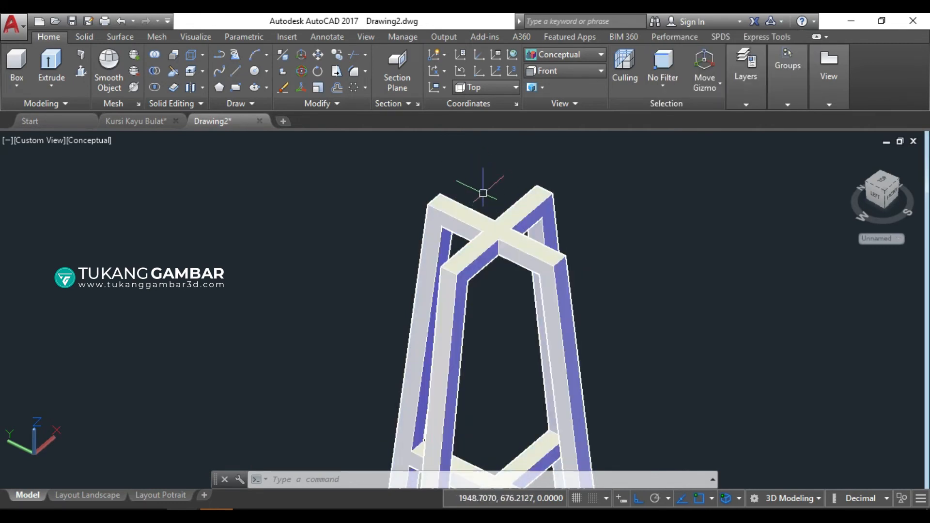
Create a cylinder seat with radius 125 and height 30, centred on the top of the leg frame's crossing.
{"action": "left_click", "coordinate": [19, 88]}
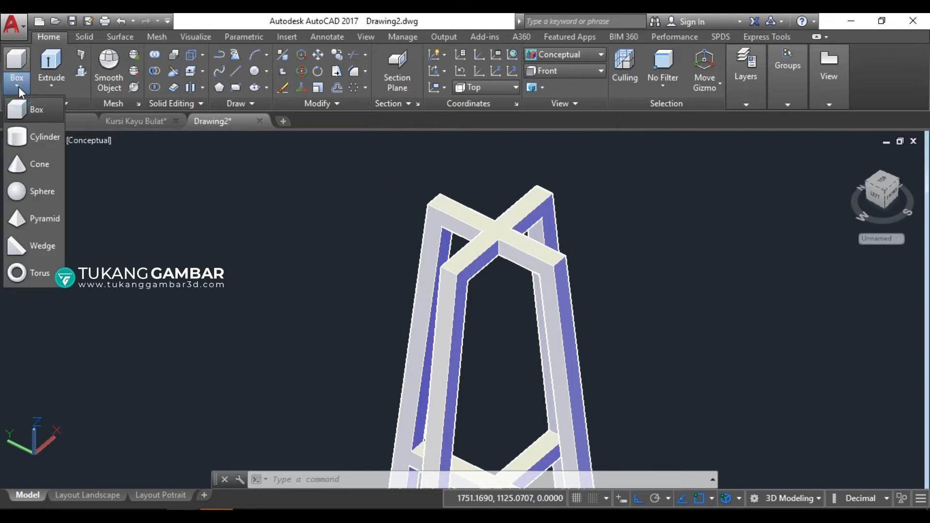
{"action": "left_click", "coordinate": [24, 141]}
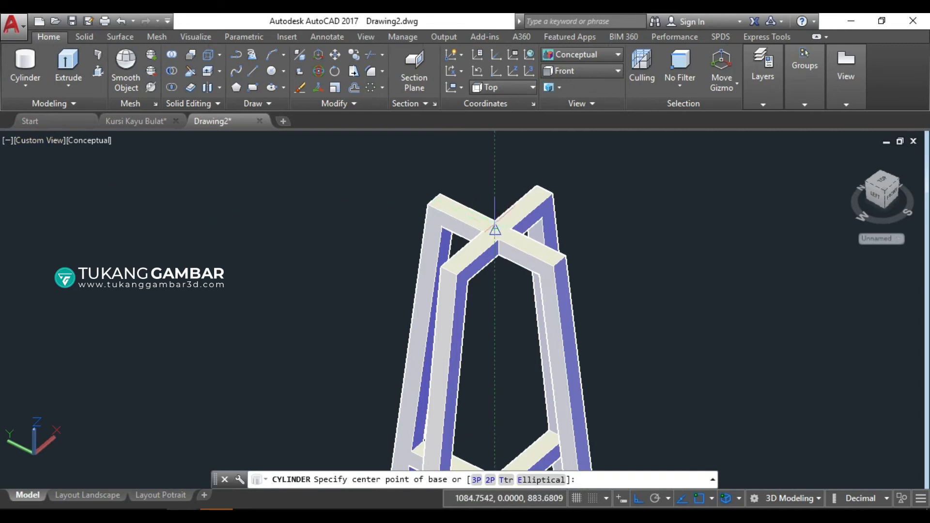
{"action": "scroll", "coordinate": [495, 228], "scroll_direction": "up", "scroll_amount": 2}
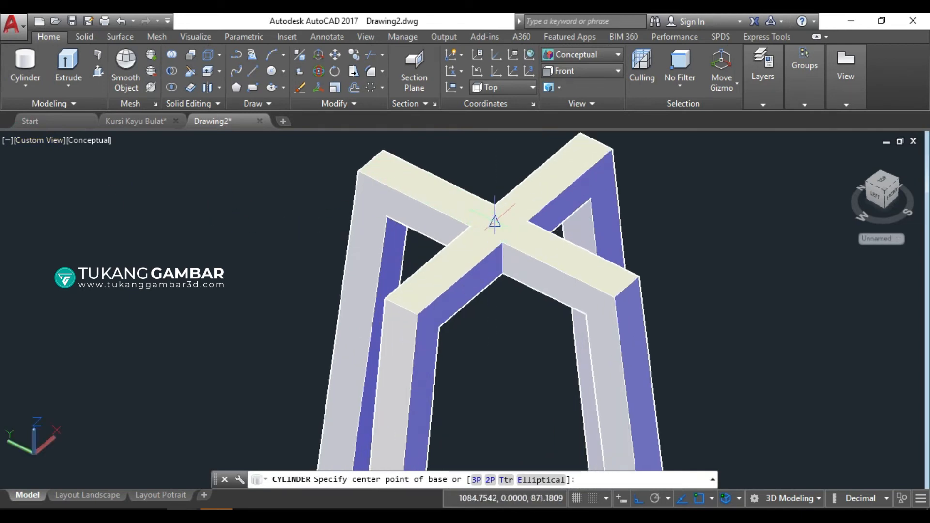
{"action": "left_click", "coordinate": [498, 223]}
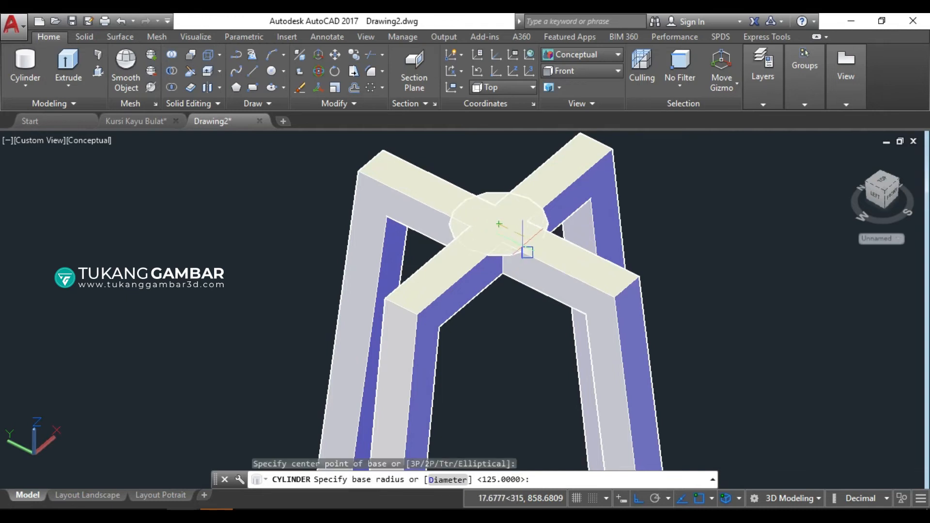
{"action": "scroll", "coordinate": [526, 247], "scroll_direction": "down", "scroll_amount": 2}
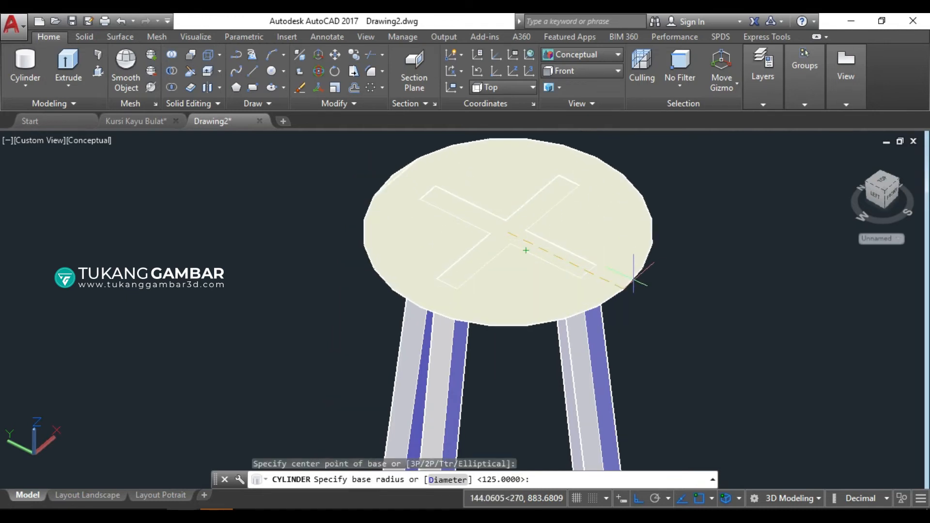
{"action": "type", "text": "125"}
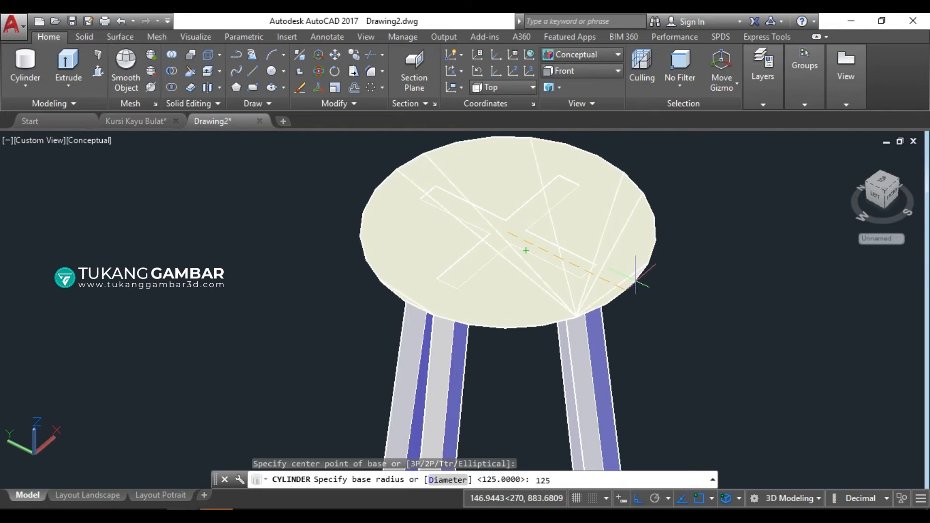
{"action": "key", "text": "Return"}
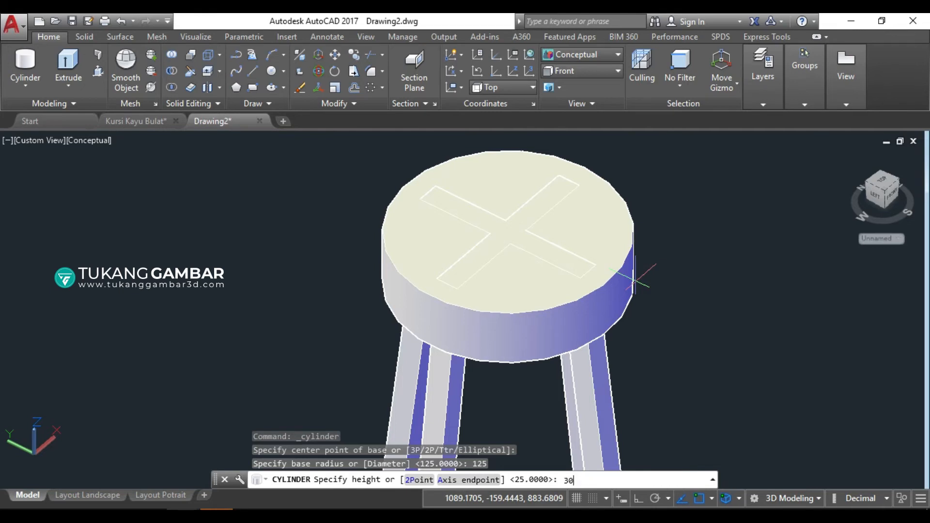
{"action": "key", "text": "Return"}
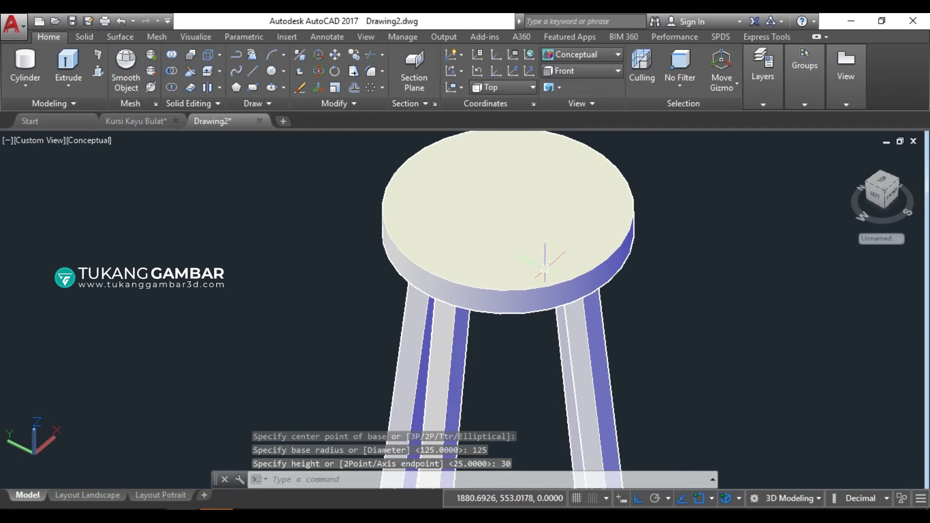
Fillet the upper circular edge of the seat with a radius of 15.
{"action": "scroll", "coordinate": [544, 255], "scroll_direction": "down", "scroll_amount": 2}
{"action": "middle_click_drag", "start_coordinate": [623, 328], "coordinate": [612, 218], "text": "shift"}
{"action": "scroll", "coordinate": [613, 219], "scroll_direction": "up", "scroll_amount": 2}
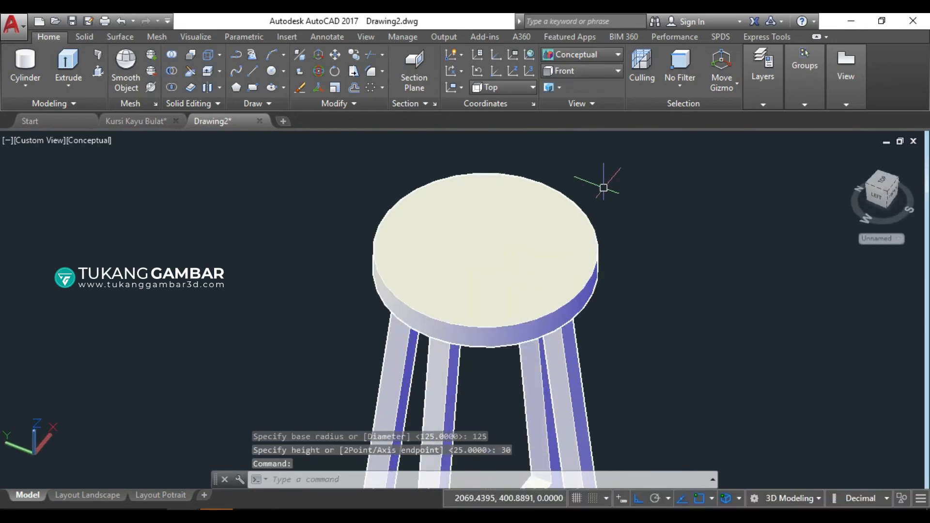
{"action": "left_click", "coordinate": [95, 38]}
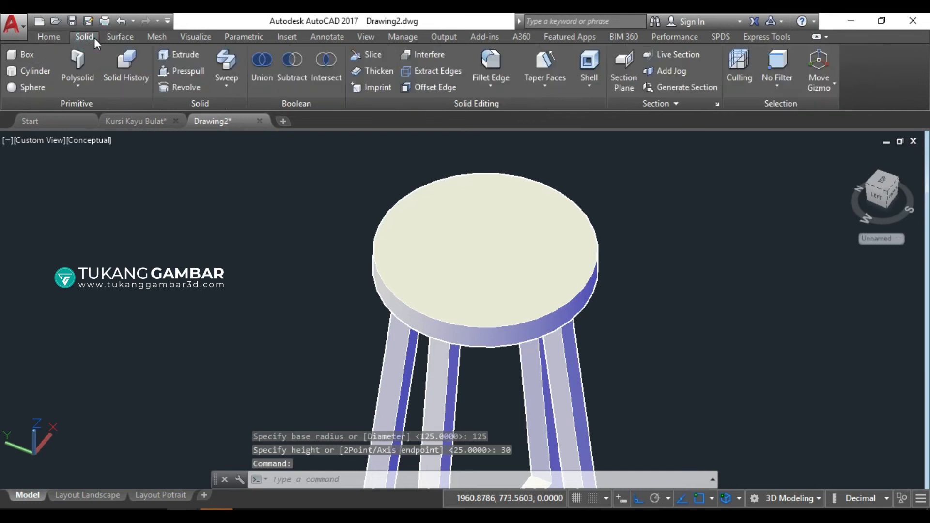
{"action": "left_click", "coordinate": [507, 58]}
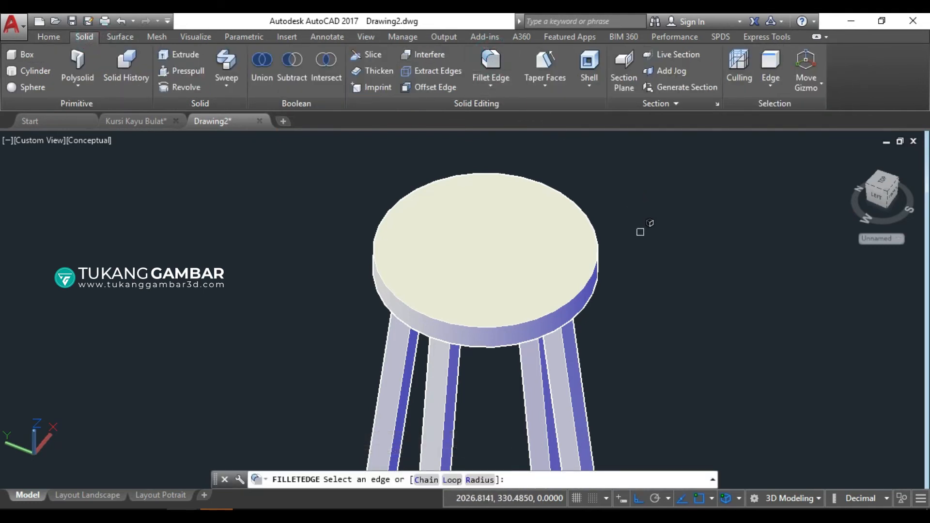
{"action": "key", "text": "Return"}
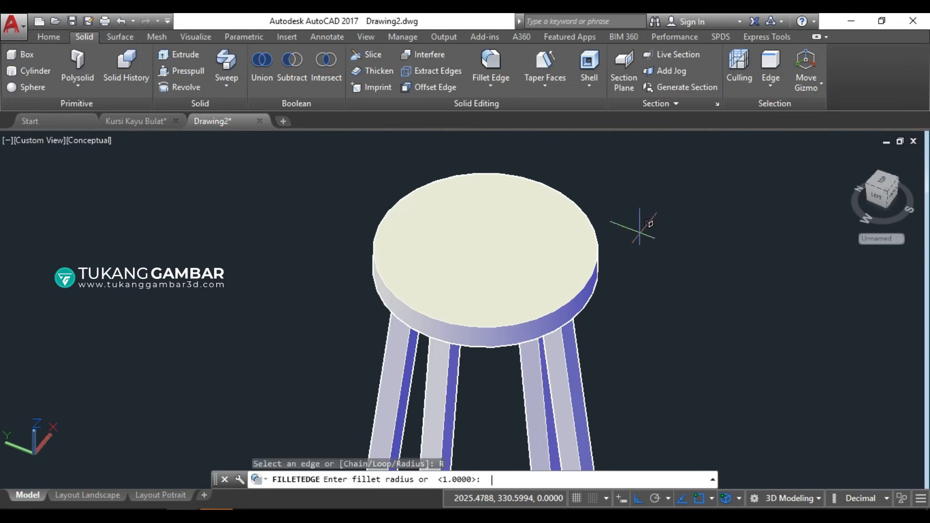
{"action": "type", "text": "15"}
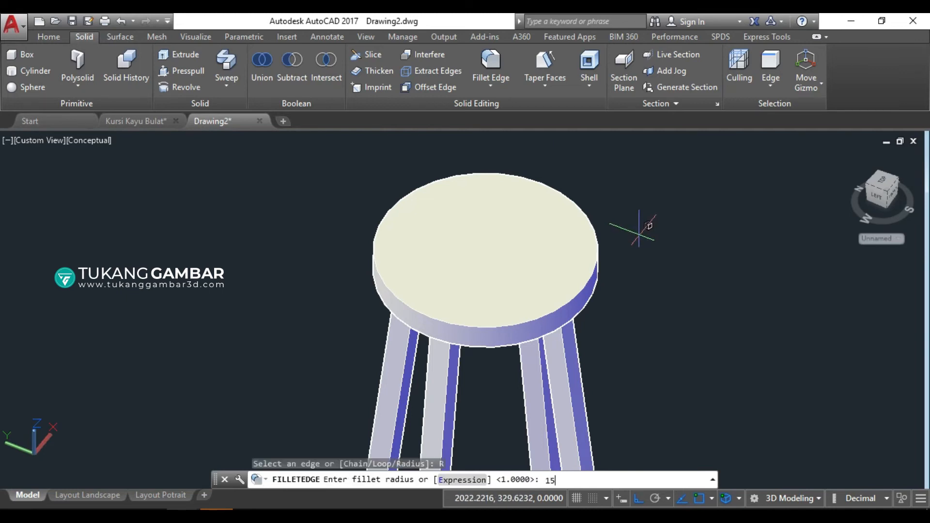
{"action": "key", "text": "Return"}
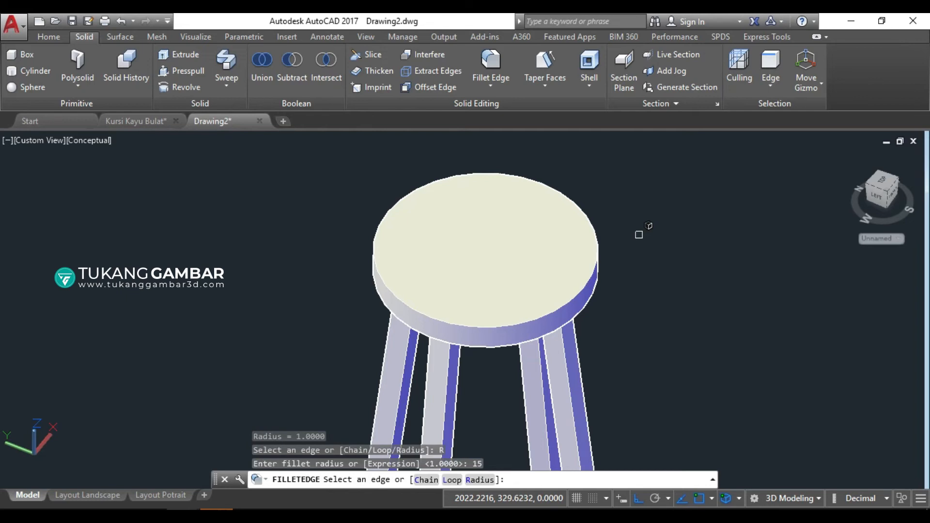
{"action": "left_click", "coordinate": [601, 260]}
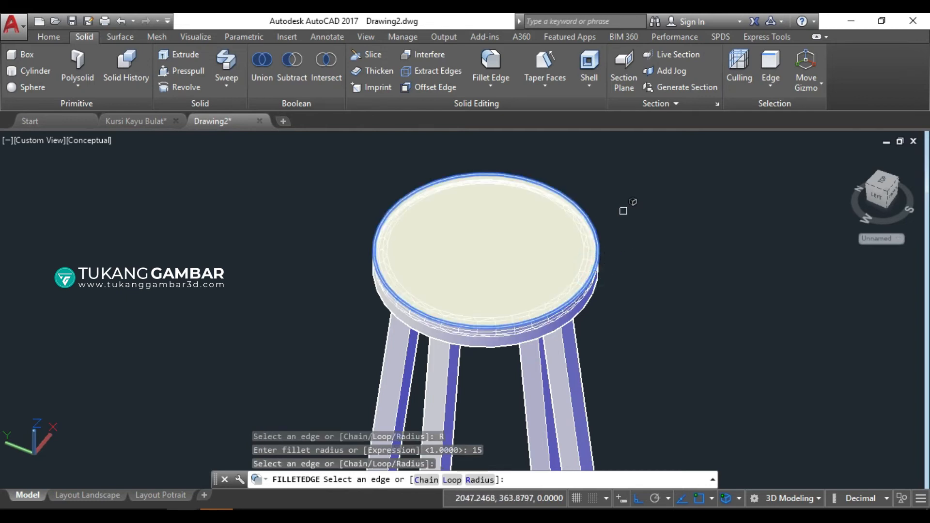
{"action": "key", "text": "Return"}
{"action": "key", "text": "Return"}
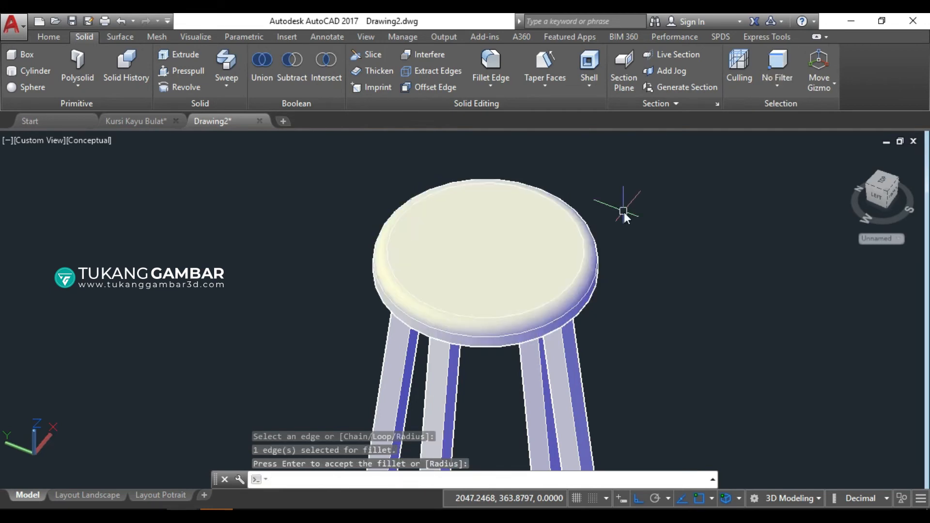
Switch the model to the Top view with the whole stool in sight.
{"action": "scroll", "coordinate": [619, 218], "scroll_direction": "down", "scroll_amount": 3}
{"action": "middle_click_drag", "start_coordinate": [660, 316], "coordinate": [646, 289], "text": "shift"}
{"action": "scroll", "coordinate": [605, 271], "scroll_direction": "down", "scroll_amount": 2}
{"action": "middle_click_drag", "start_coordinate": [639, 328], "coordinate": [571, 289]}
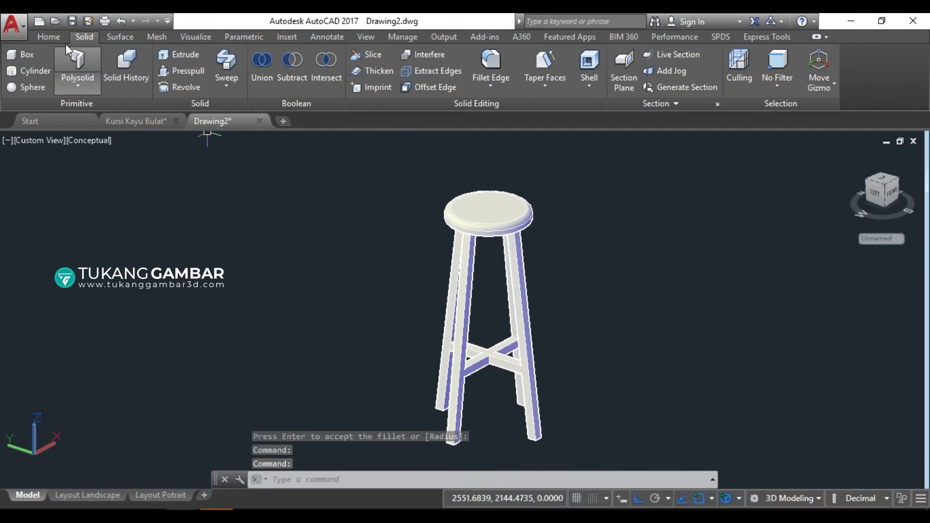
{"action": "left_click", "coordinate": [62, 38]}
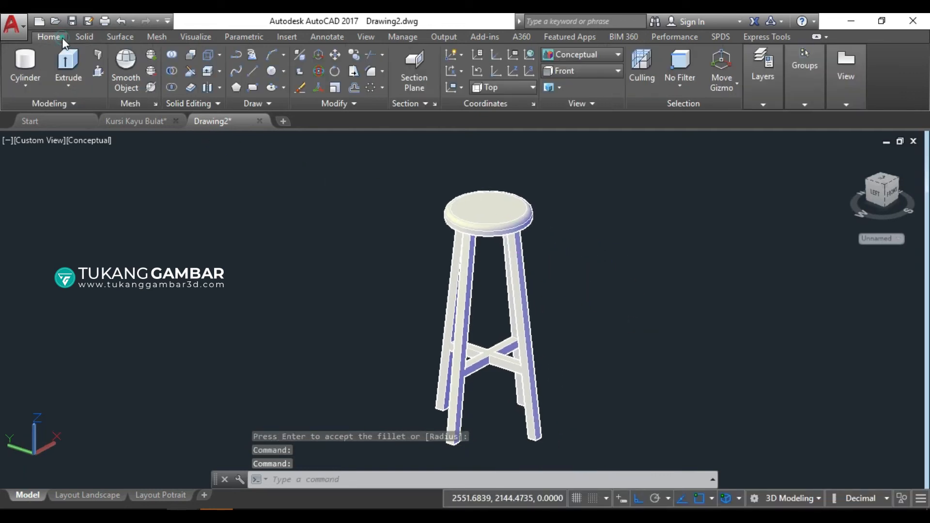
{"action": "left_click", "coordinate": [556, 72]}
{"action": "left_click", "coordinate": [589, 90]}
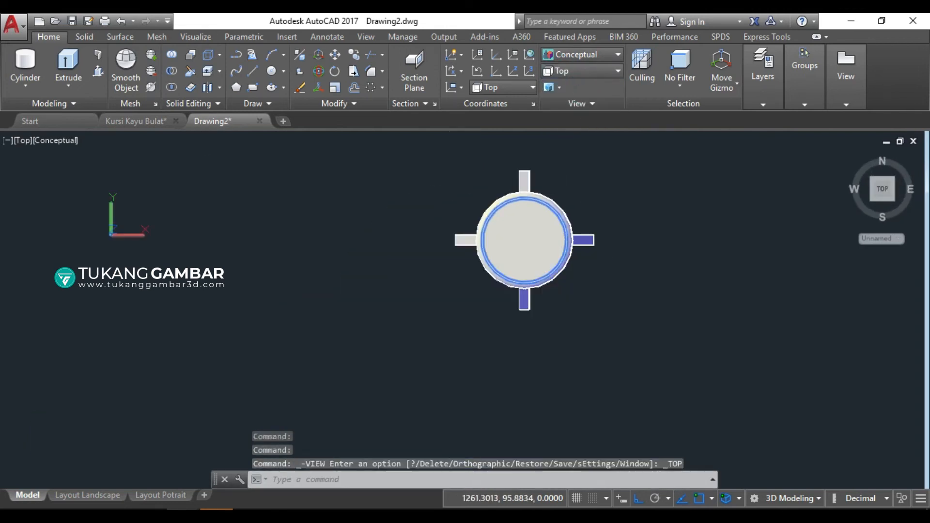
Copy the whole stool, seat and frame together, along the positive X direction to make a second stool beside it.
{"action": "middle_click_drag", "start_coordinate": [584, 197], "coordinate": [473, 261]}
{"action": "left_click", "coordinate": [499, 187]}
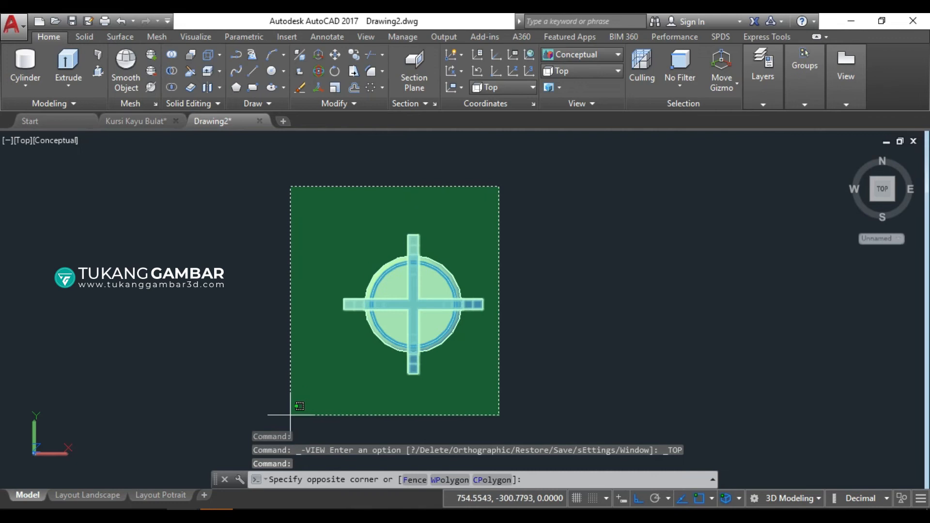
{"action": "left_click", "coordinate": [290, 415]}
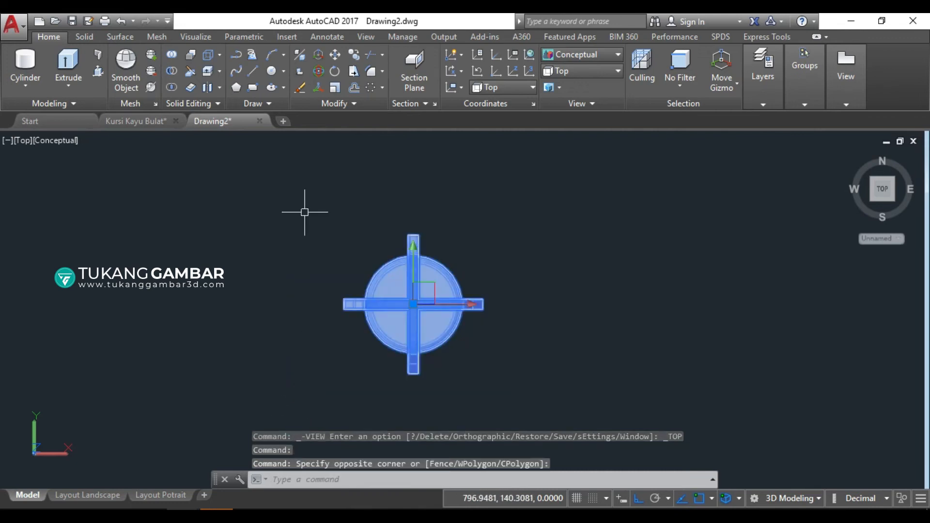
{"action": "left_click", "coordinate": [354, 56]}
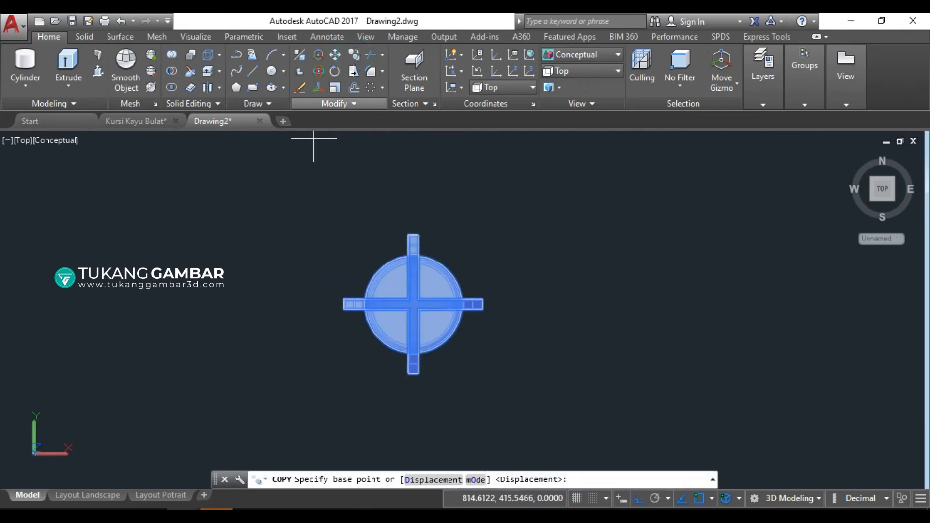
{"action": "left_click", "coordinate": [385, 200]}
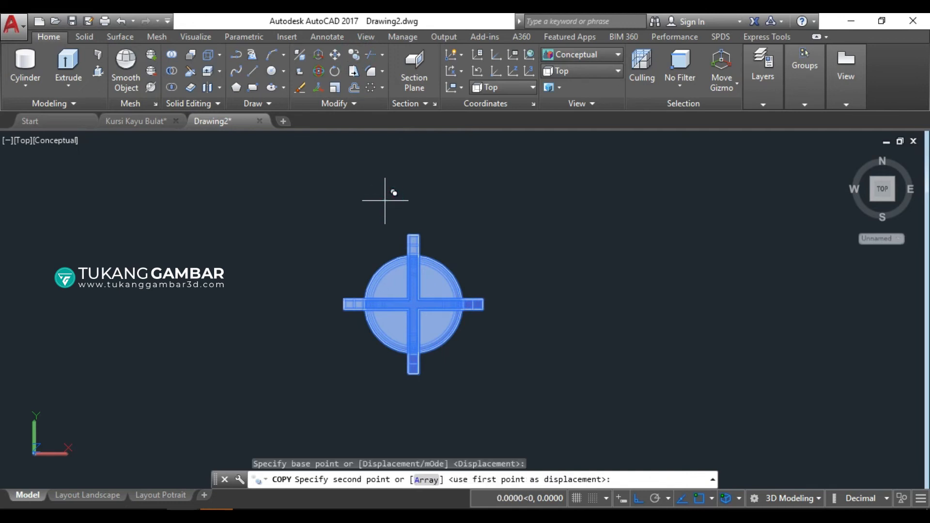
{"action": "left_click", "coordinate": [558, 186]}
{"action": "right_click", "coordinate": [561, 162]}
{"action": "left_click", "coordinate": [574, 169]}
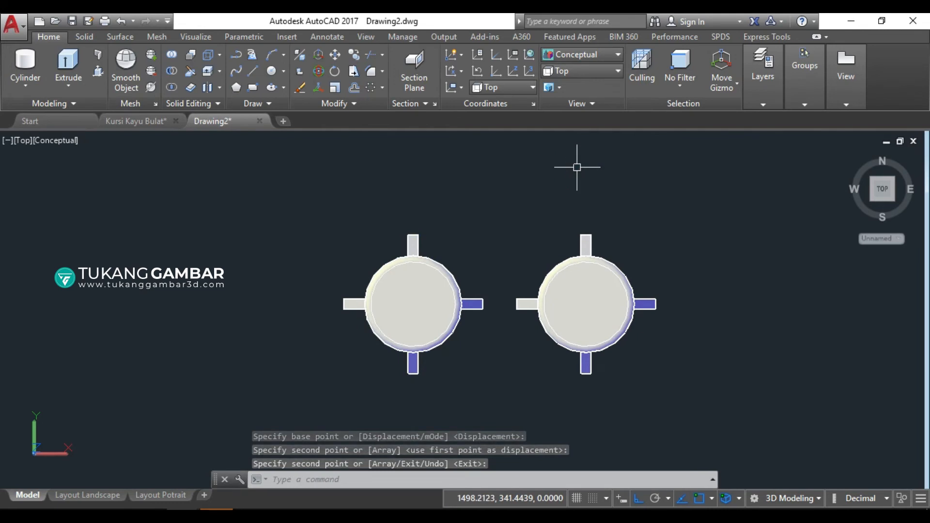
Create a rectangular planar surface with PLANESURF that extends around both stools as a floor.
{"action": "type", "text": "PLA"}
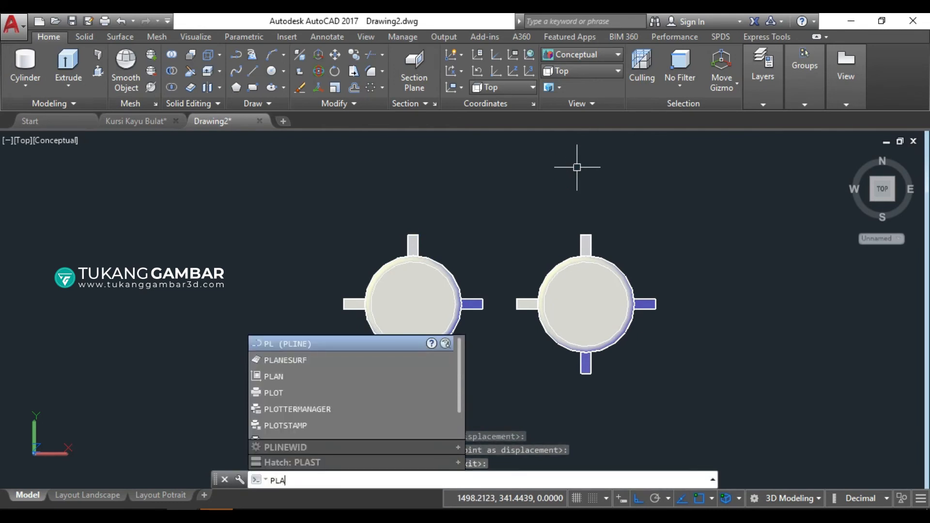
{"action": "type", "text": "NESURF"}
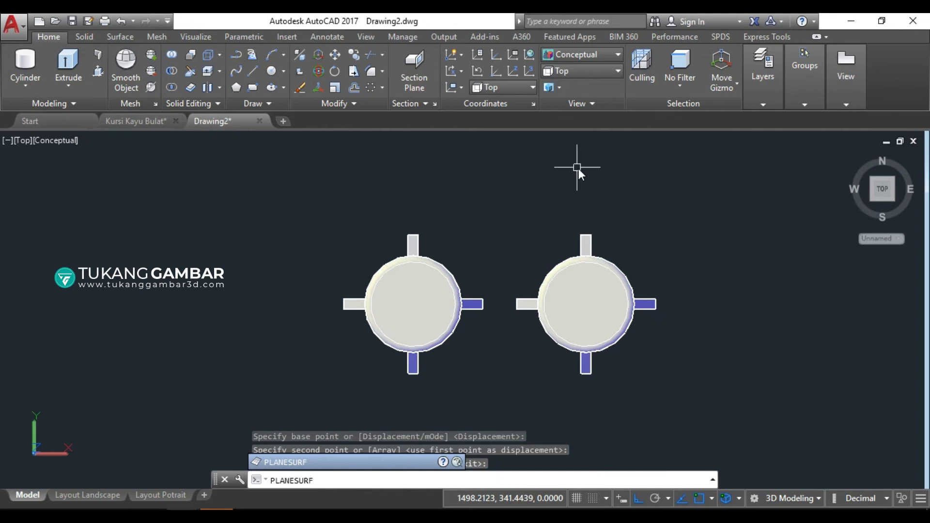
{"action": "key", "text": "Return"}
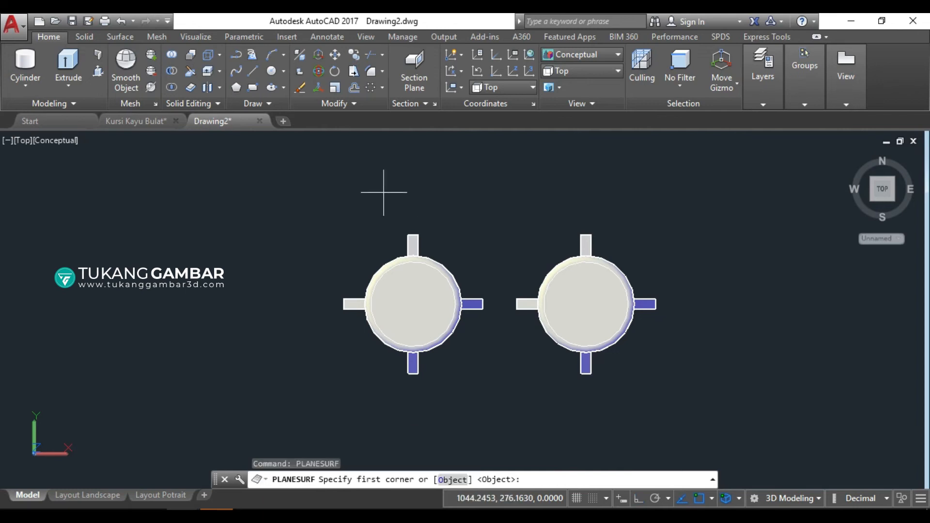
{"action": "left_click", "coordinate": [117, 144]}
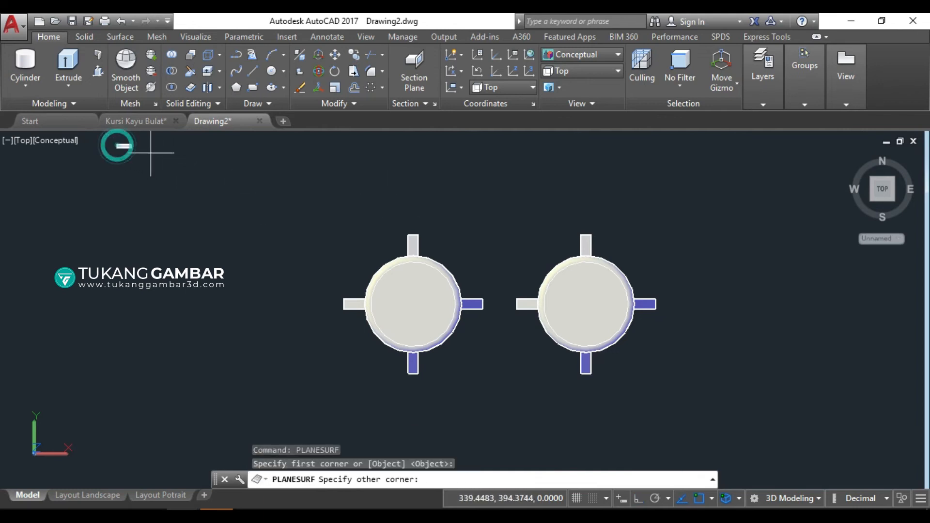
{"action": "left_click", "coordinate": [712, 434]}
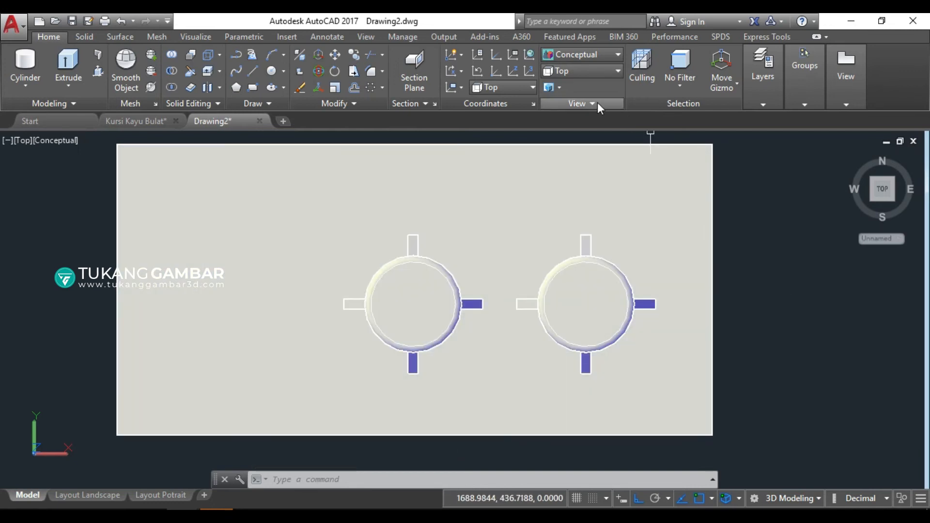
Switch to the Front view showing both stools and the floor surface.
{"action": "left_click", "coordinate": [578, 74]}
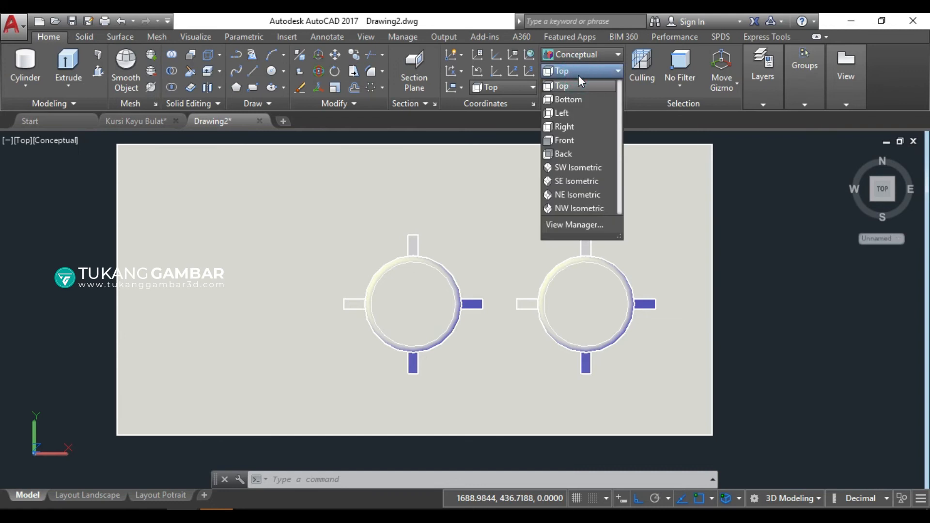
{"action": "left_click", "coordinate": [571, 140]}
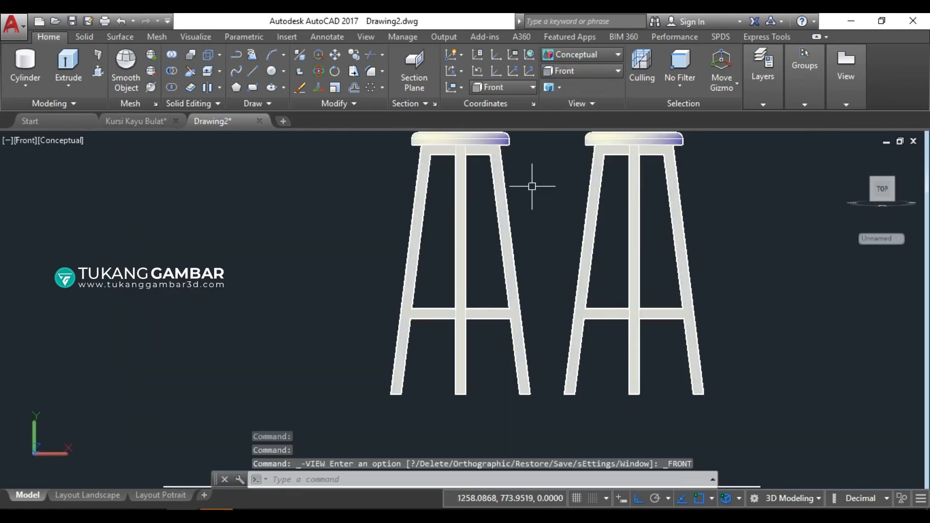
{"action": "scroll", "coordinate": [532, 186], "scroll_direction": "down", "scroll_amount": 2}
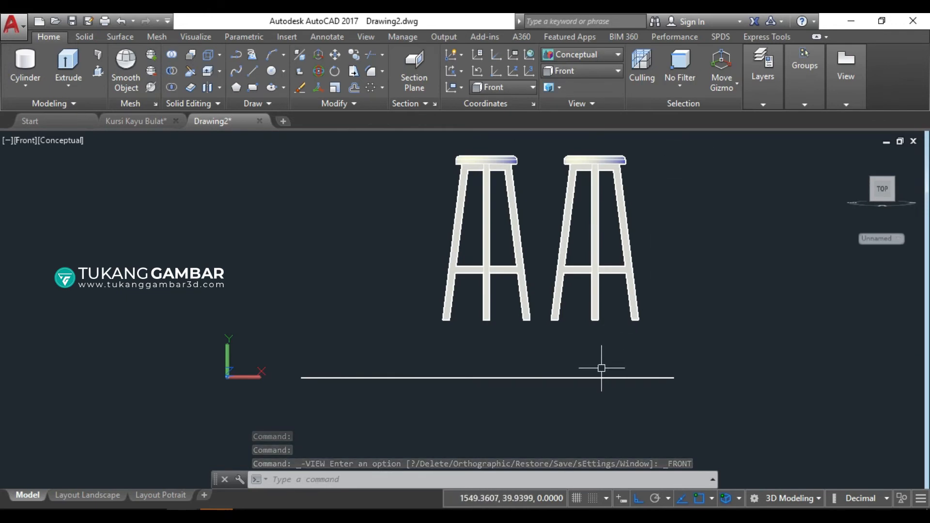
Move both stools straight down about 235.5 units in the Front view so their legs stand on the floor surface.
{"action": "left_click", "coordinate": [688, 137]}
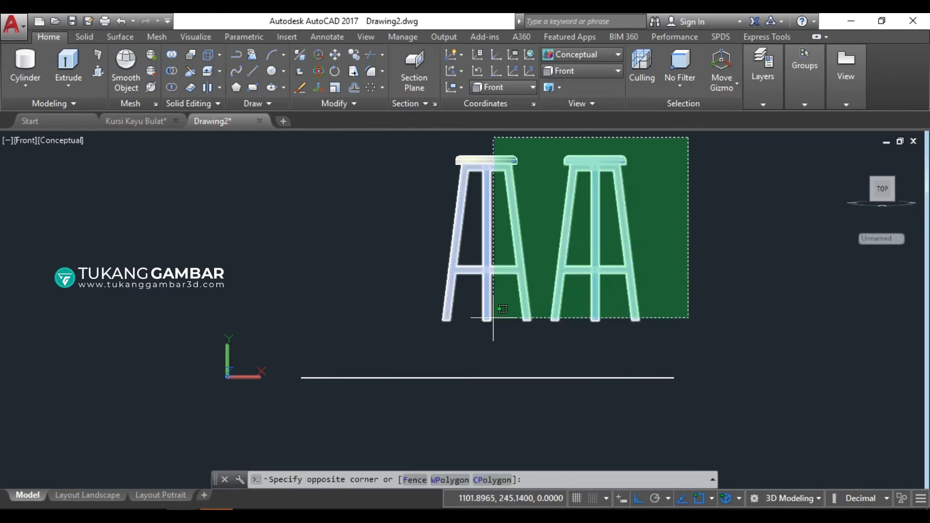
{"action": "left_click", "coordinate": [413, 339]}
{"action": "left_click", "coordinate": [337, 55]}
{"action": "scroll", "coordinate": [576, 343], "scroll_direction": "up", "scroll_amount": 3}
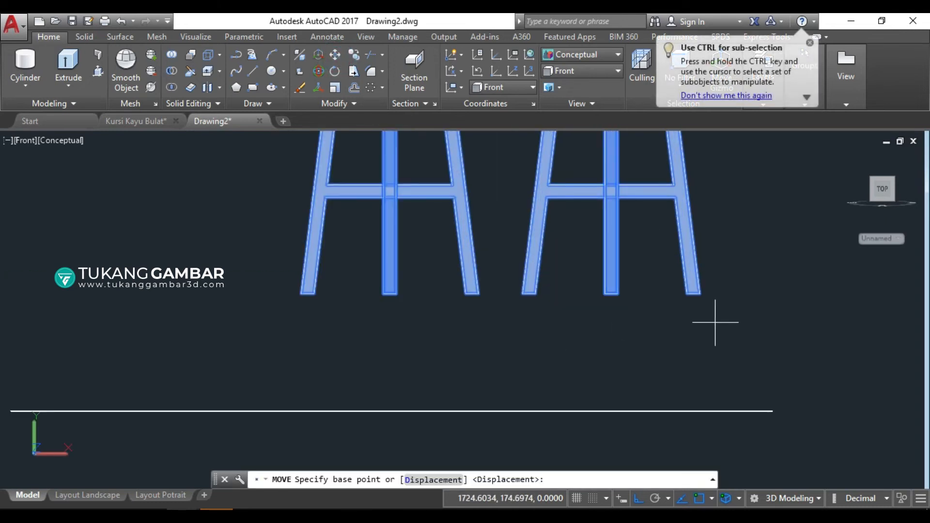
{"action": "left_click", "coordinate": [753, 243]}
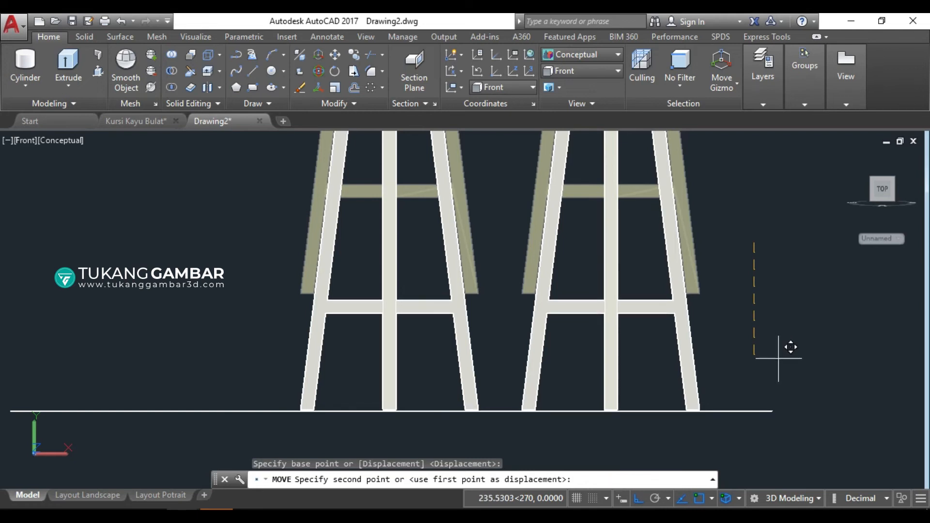
{"action": "left_click", "coordinate": [779, 360]}
{"action": "left_click", "coordinate": [460, 310]}
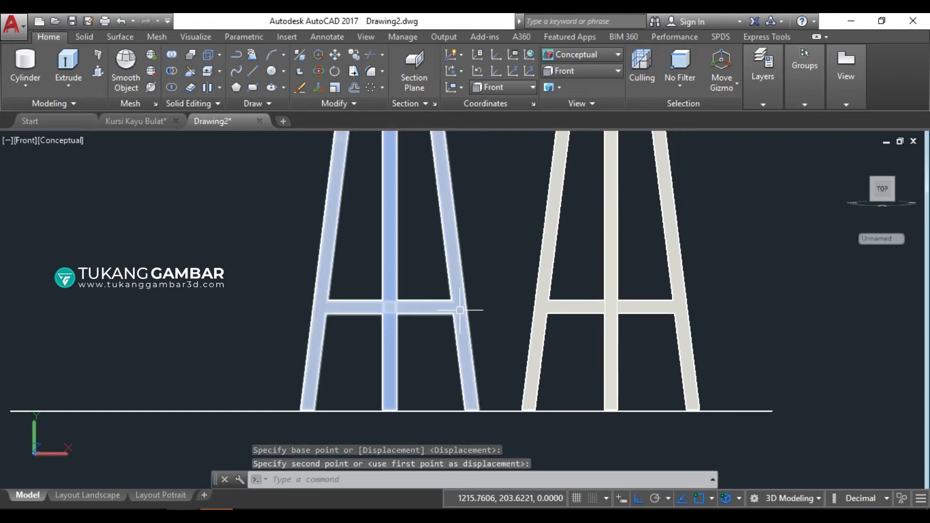
{"action": "key", "text": "Escape"}
Open the Materials Browser with RMAT, keeping both stools and the floor in sight in a 3D view.
{"action": "middle_click_drag", "start_coordinate": [484, 243], "coordinate": [535, 290], "text": "shift"}
{"action": "scroll", "coordinate": [494, 277], "scroll_direction": "down", "scroll_amount": 4}
{"action": "middle_click_drag", "start_coordinate": [588, 260], "coordinate": [366, 277]}
{"action": "type", "text": "RMAT"}
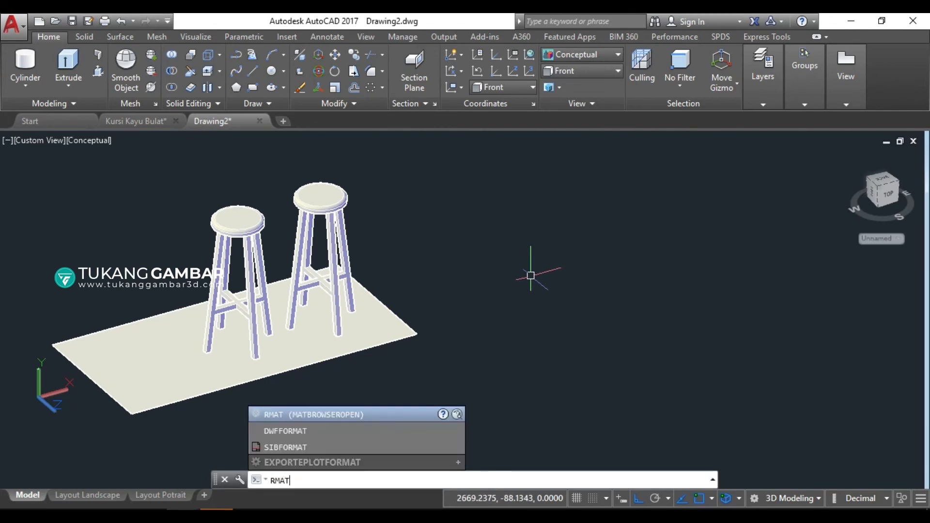
{"action": "key", "text": "Return"}
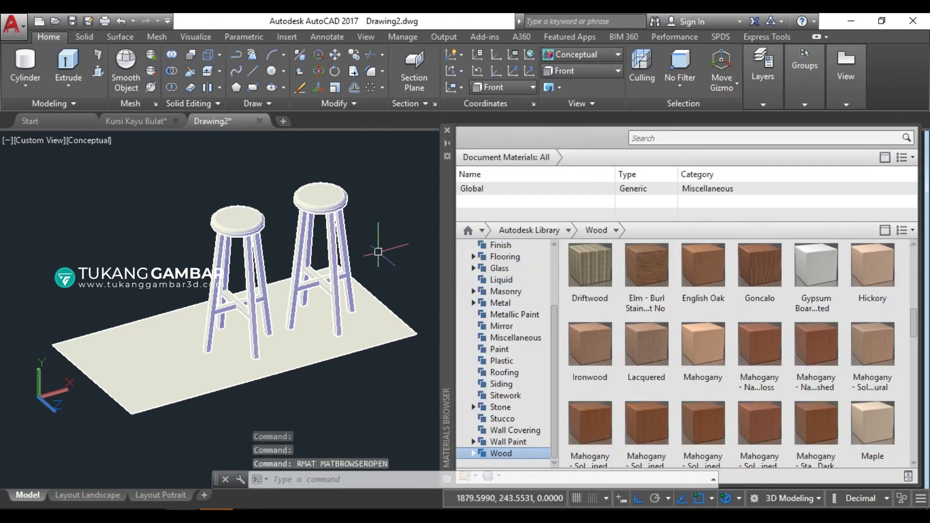
Assign the wood material Cherry - Solid Stained Dark No Gloss to the frames of both stools.
{"action": "left_click", "coordinate": [339, 254]}
{"action": "left_click", "coordinate": [250, 266]}
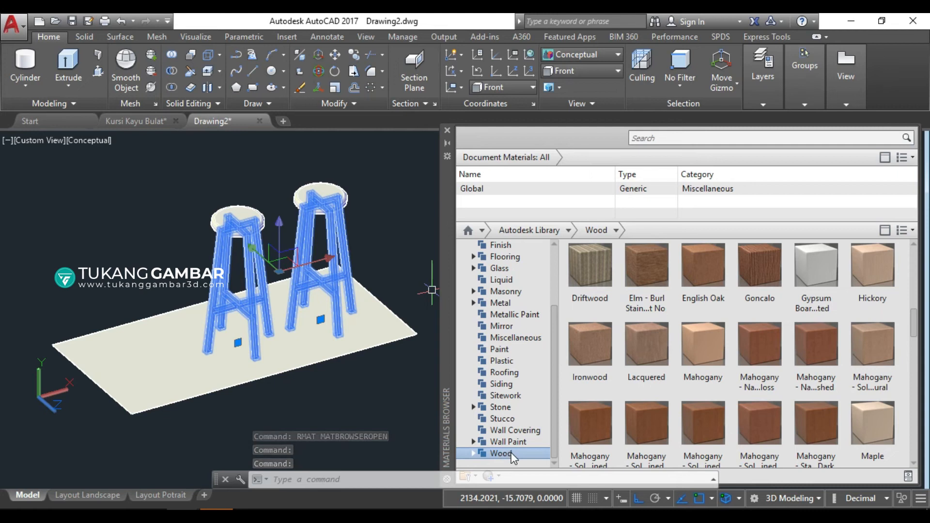
{"action": "scroll", "coordinate": [699, 364], "scroll_direction": "down", "scroll_amount": 1}
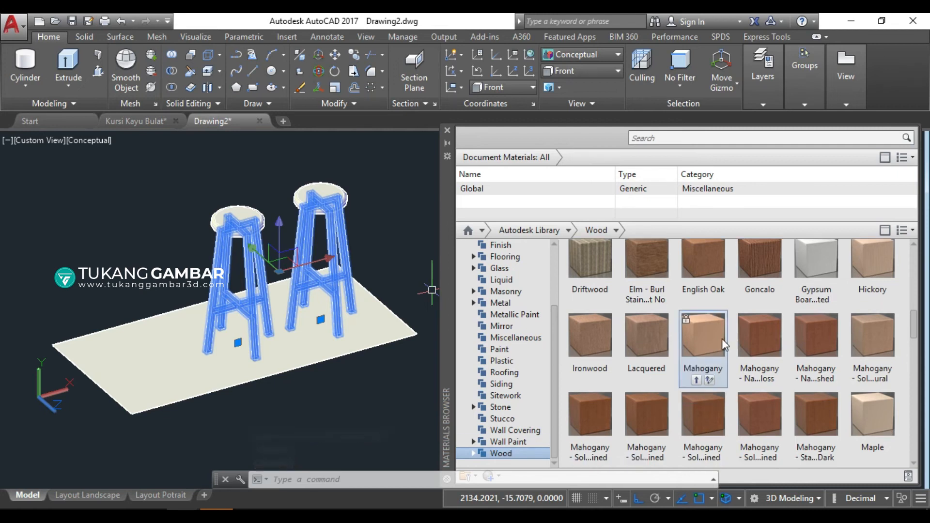
{"action": "scroll", "coordinate": [722, 338], "scroll_direction": "down", "scroll_amount": 3}
{"action": "scroll", "coordinate": [722, 343], "scroll_direction": "down", "scroll_amount": 3}
{"action": "scroll", "coordinate": [721, 344], "scroll_direction": "up", "scroll_amount": 10}
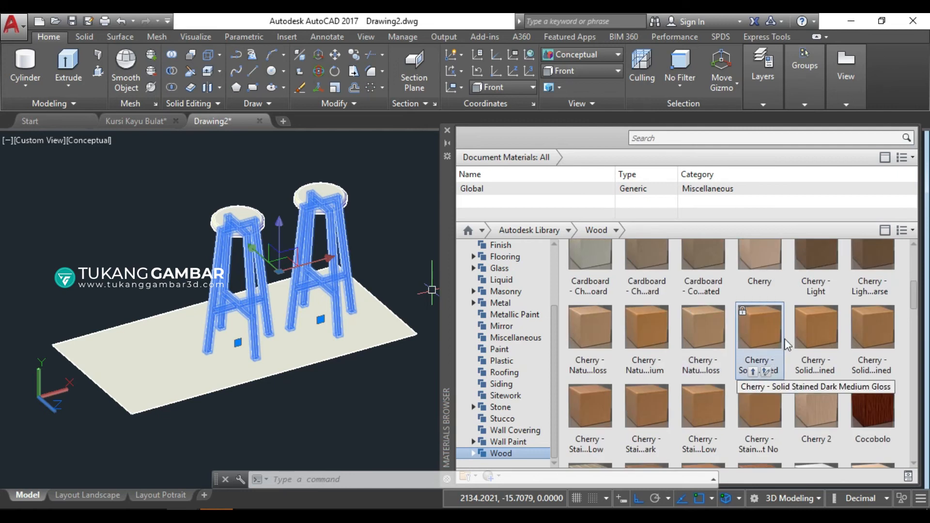
{"action": "right_click", "coordinate": [813, 332]}
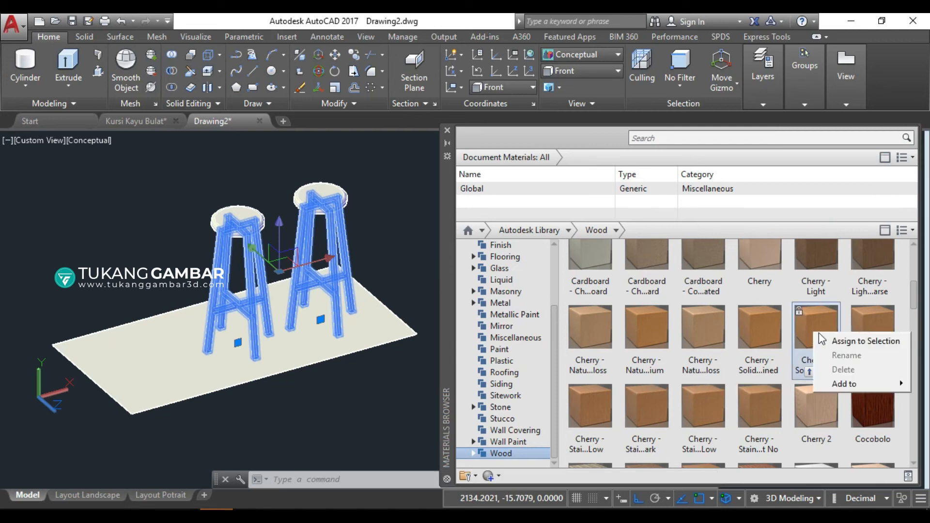
{"action": "left_click", "coordinate": [827, 337]}
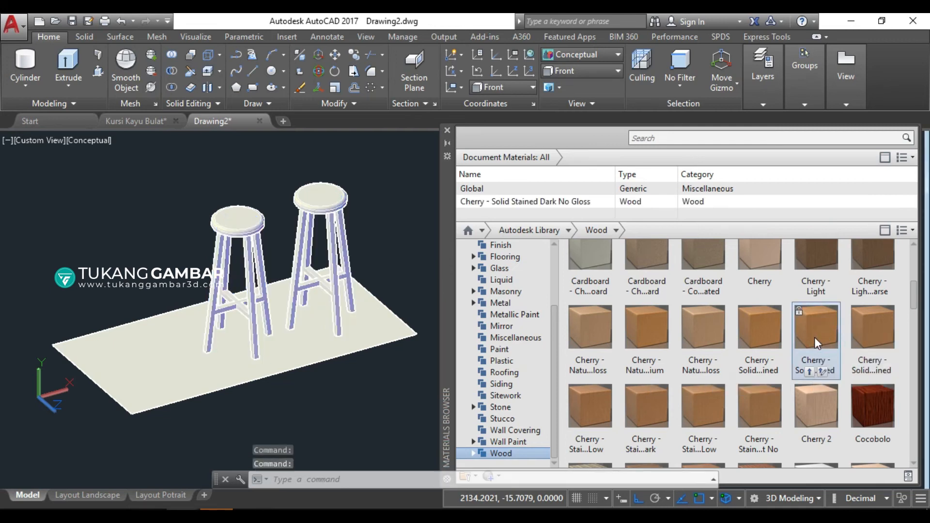
Assign the Mahogany wood material to both round seats and close the Materials Browser.
{"action": "left_click", "coordinate": [345, 195]}
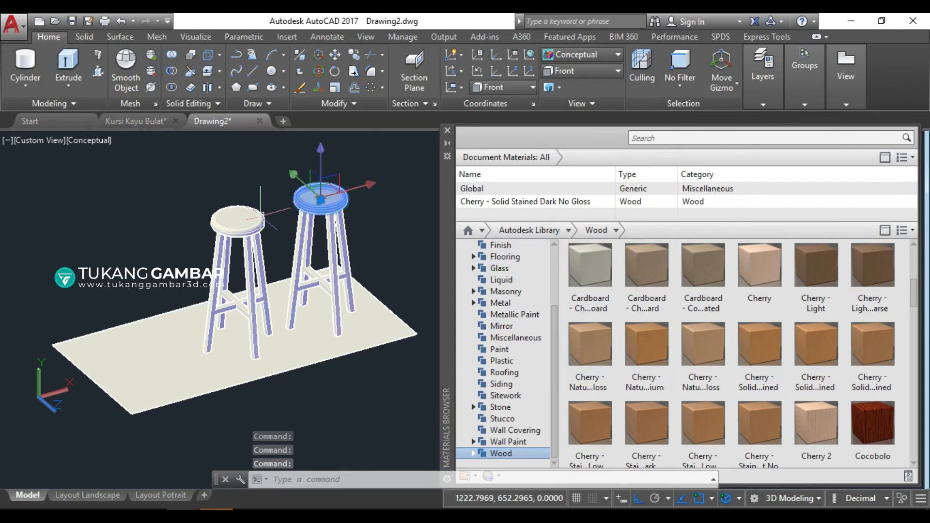
{"action": "left_click", "coordinate": [258, 213]}
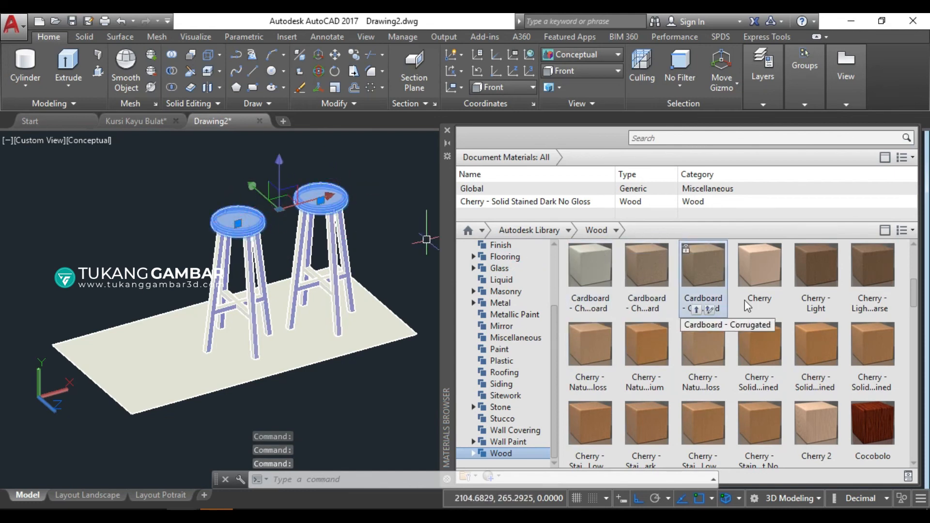
{"action": "scroll", "coordinate": [760, 291], "scroll_direction": "down", "scroll_amount": 3}
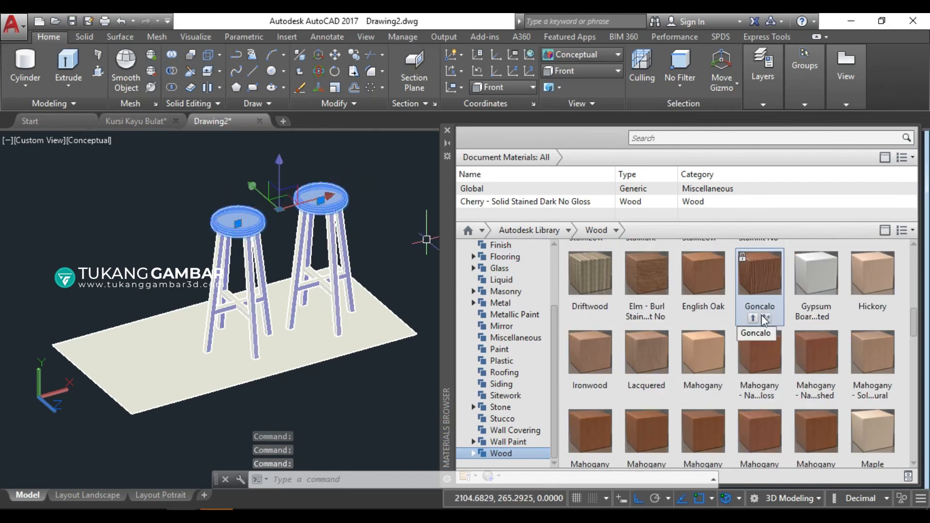
{"action": "right_click", "coordinate": [705, 359]}
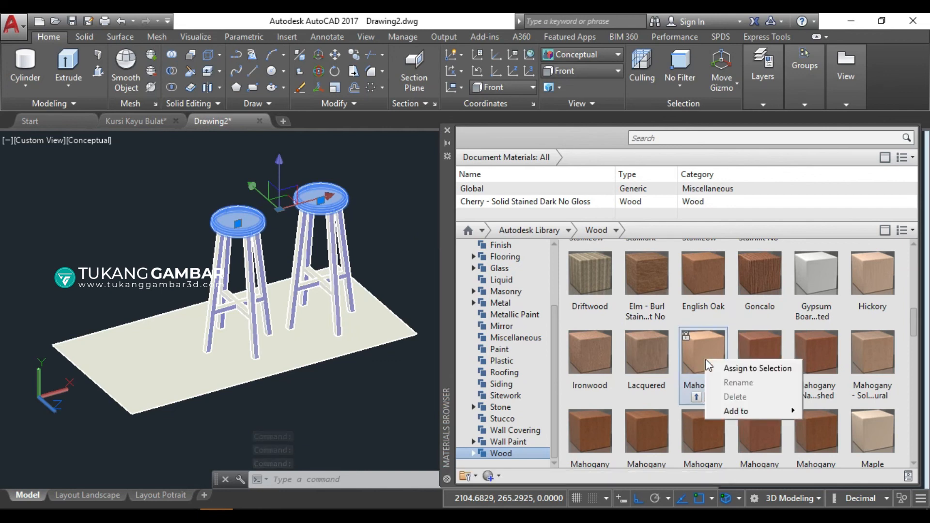
{"action": "left_click", "coordinate": [718, 368]}
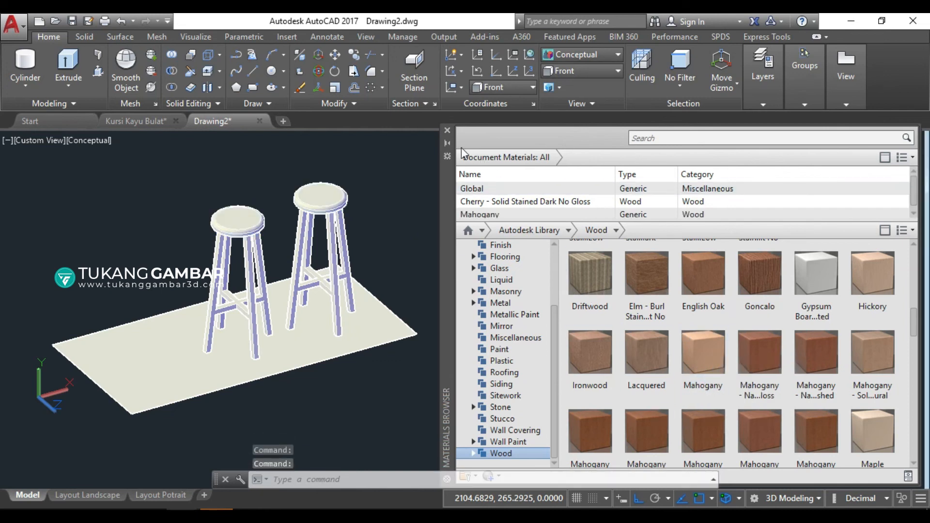
{"action": "left_click", "coordinate": [447, 131]}
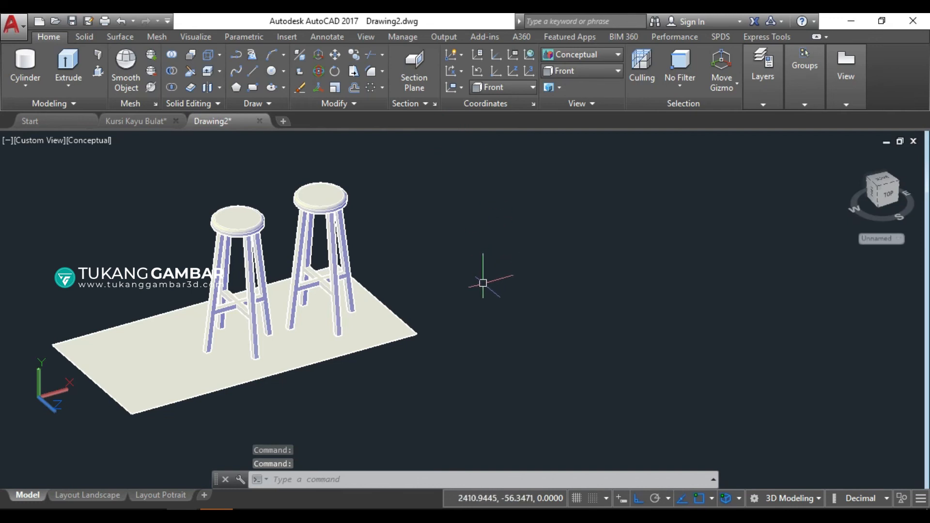
Open the Render Environment and Exposure settings and turn the environment on.
{"action": "middle_click_drag", "start_coordinate": [473, 291], "coordinate": [712, 276]}
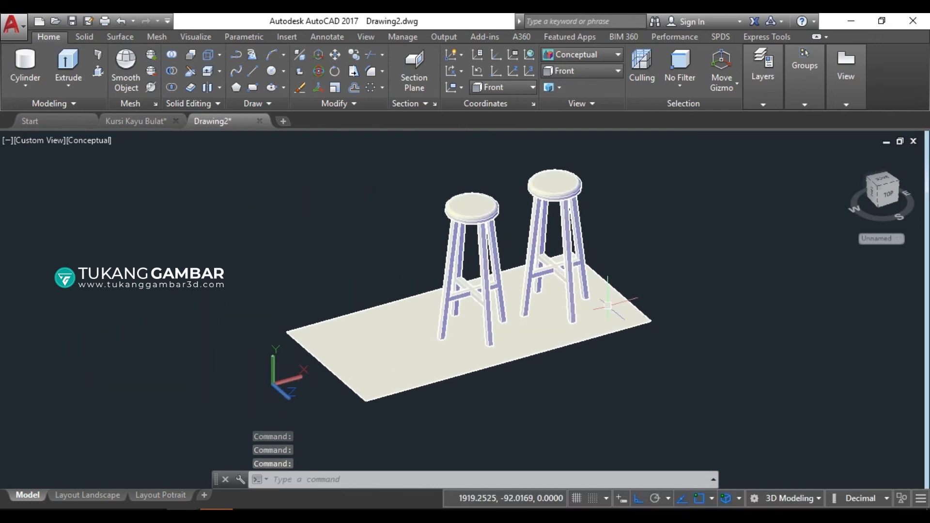
{"action": "scroll", "coordinate": [592, 299], "scroll_direction": "up", "scroll_amount": 2}
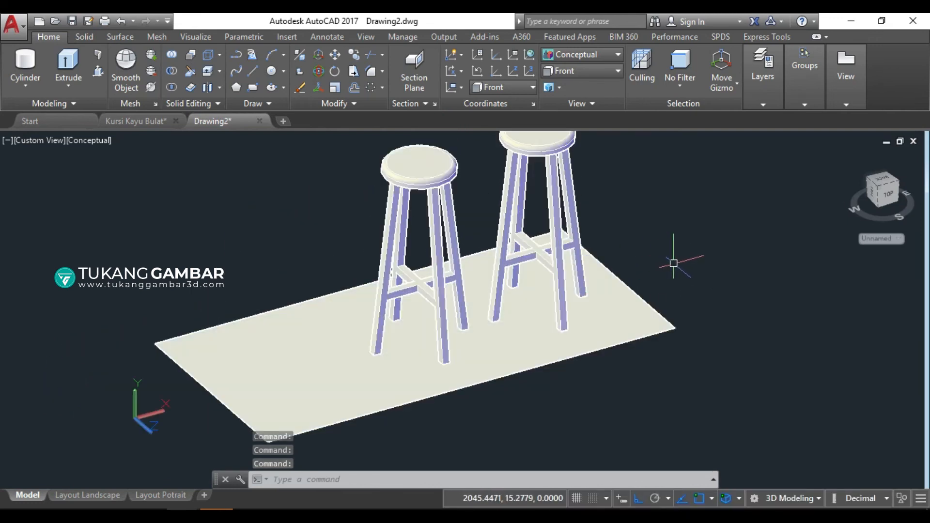
{"action": "middle_click_drag", "start_coordinate": [671, 263], "coordinate": [706, 279]}
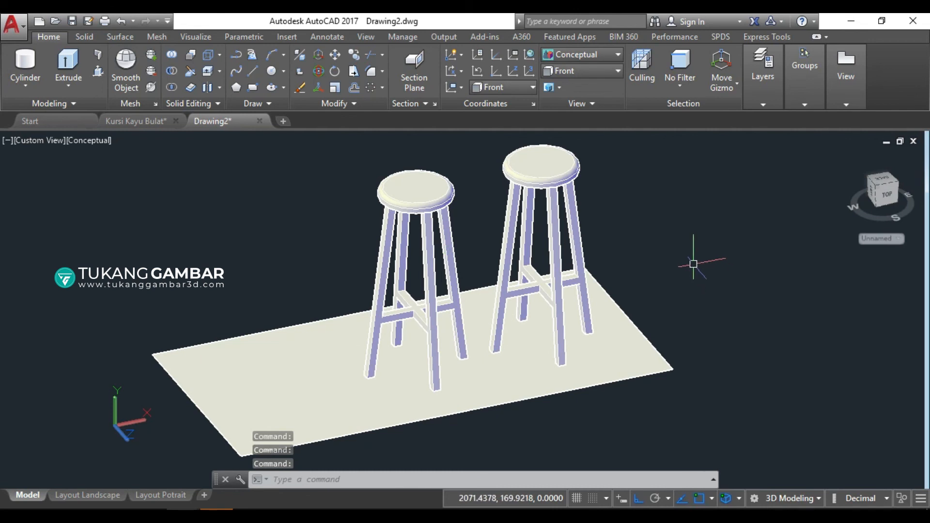
{"action": "left_click", "coordinate": [195, 37]}
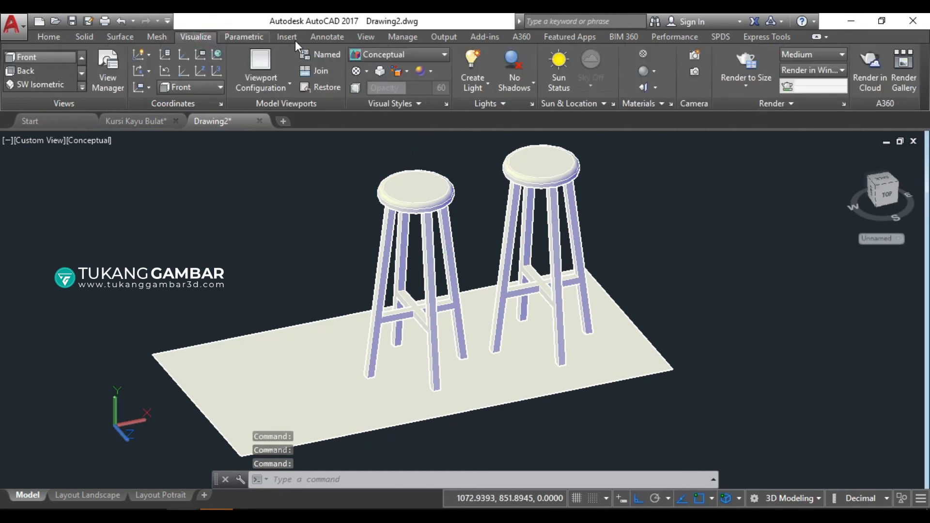
{"action": "left_click", "coordinate": [753, 104]}
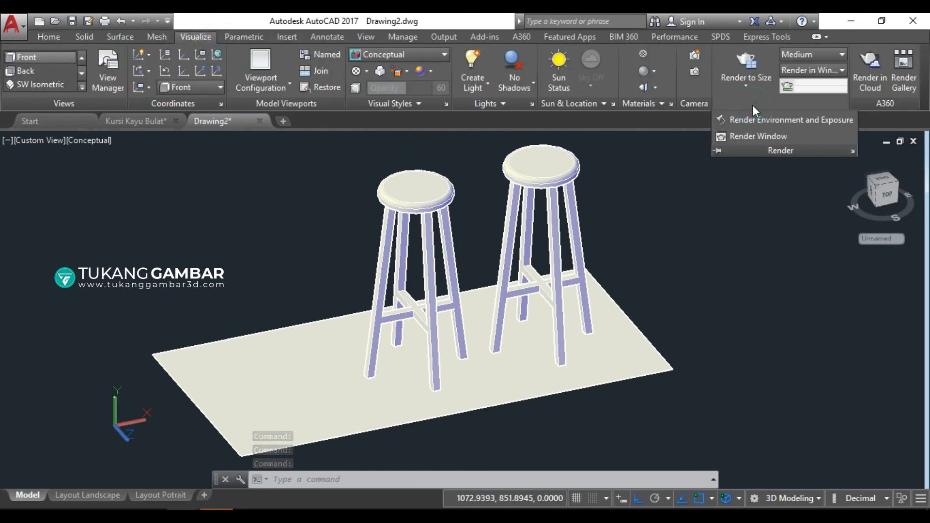
{"action": "left_click", "coordinate": [744, 119]}
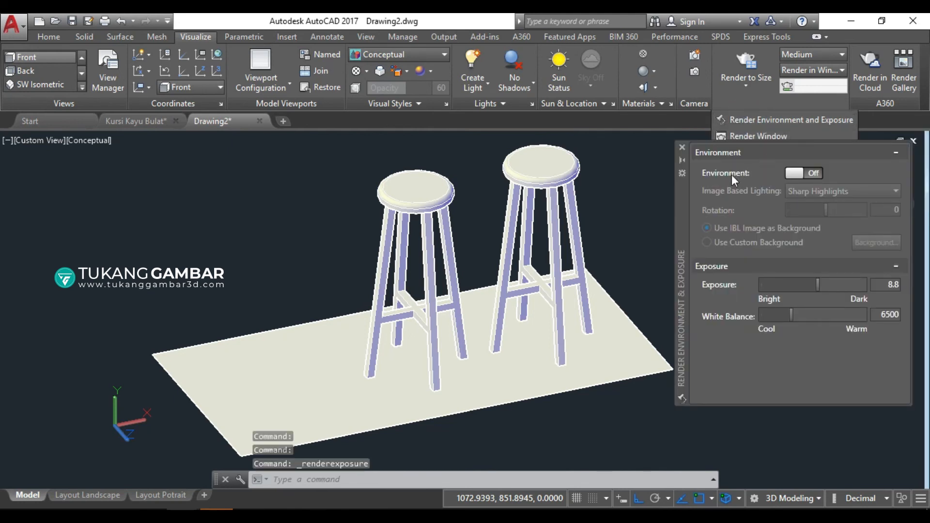
{"action": "left_click", "coordinate": [797, 173]}
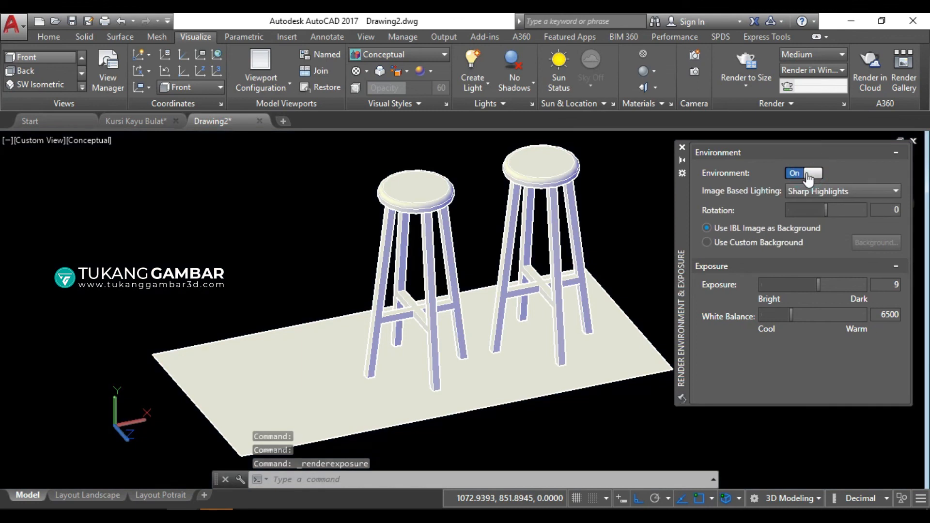
Use a custom background of type Solid in white (255,255,255) for the render environment and close its settings.
{"action": "left_click", "coordinate": [725, 243]}
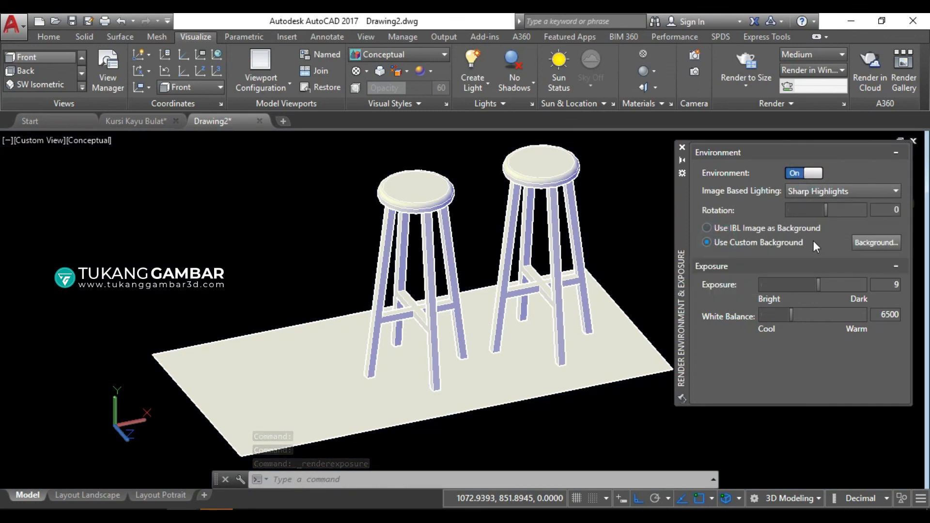
{"action": "left_click", "coordinate": [862, 241]}
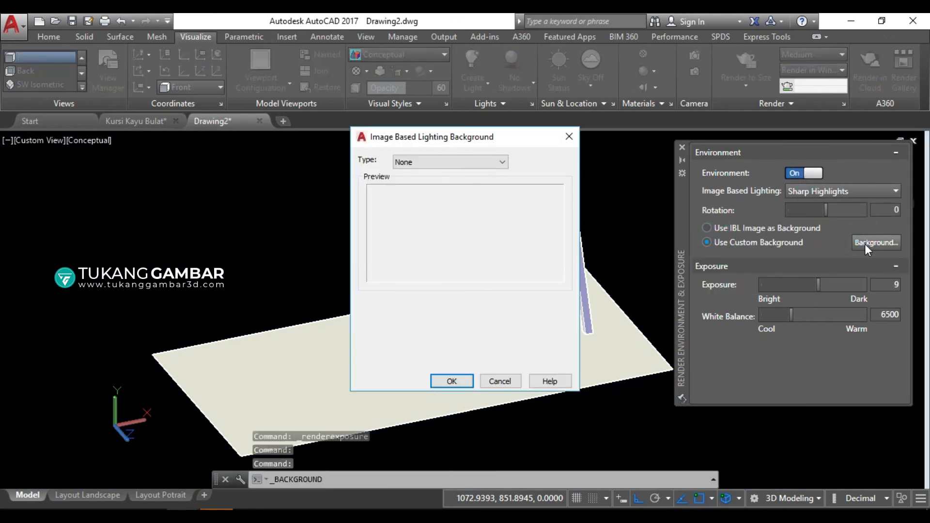
{"action": "left_click", "coordinate": [443, 160]}
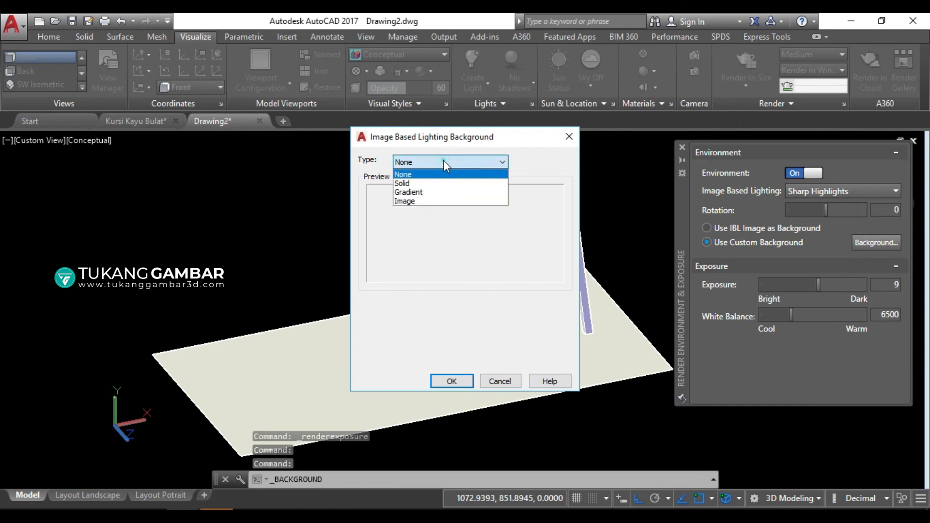
{"action": "left_click", "coordinate": [459, 183]}
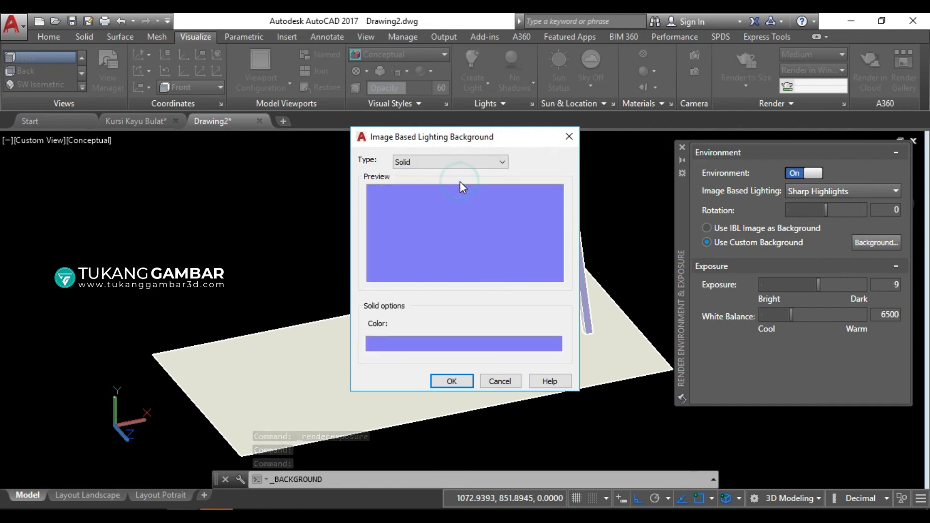
{"action": "left_click", "coordinate": [440, 350]}
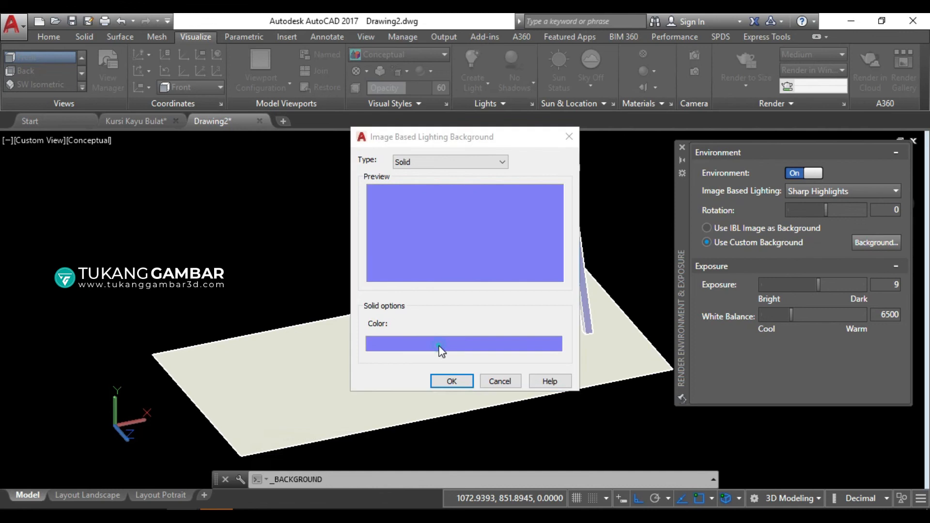
{"action": "left_click_drag", "start_coordinate": [744, 276], "coordinate": [757, 238]}
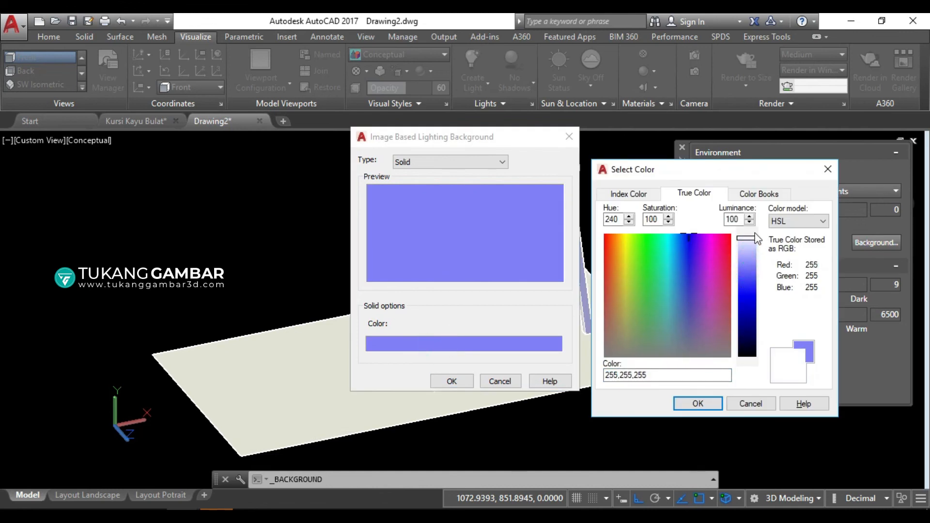
{"action": "left_click", "coordinate": [702, 405]}
{"action": "left_click", "coordinate": [451, 381]}
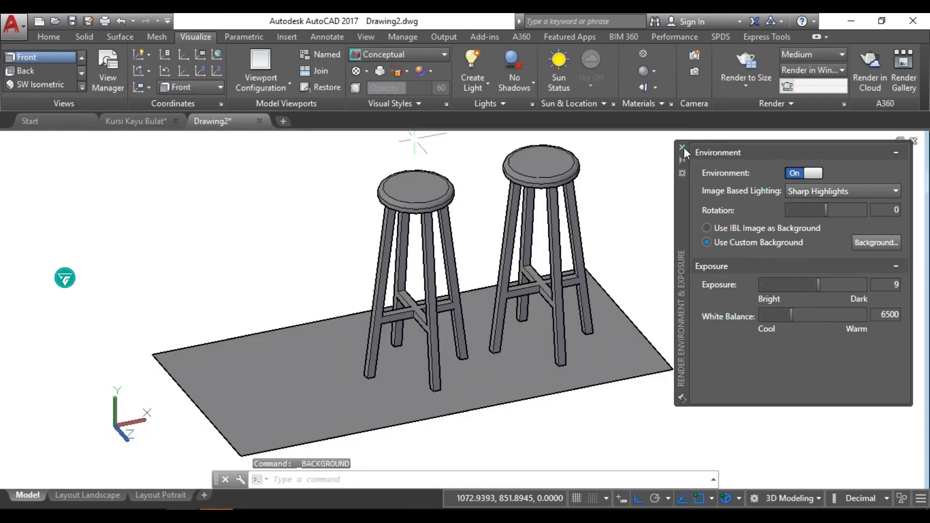
{"action": "left_click", "coordinate": [682, 147]}
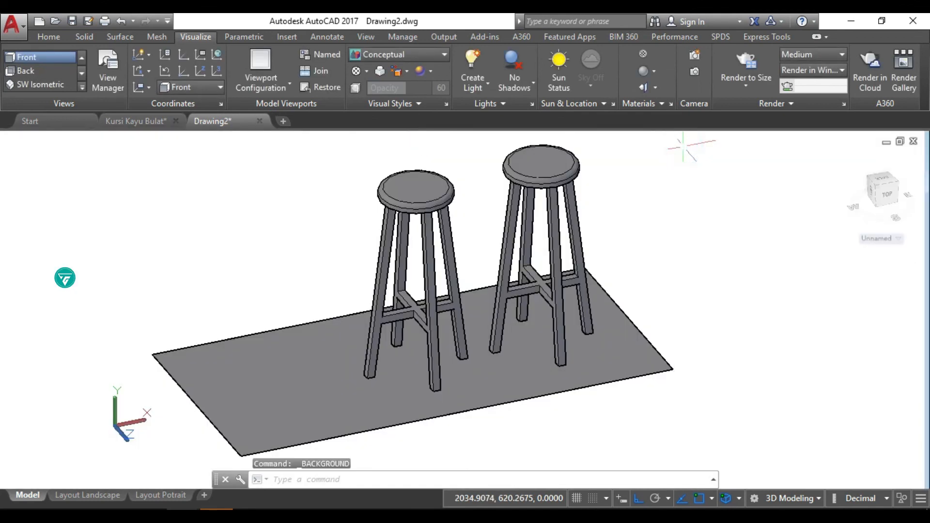
Render the stool scene at 3300 x 2550 px (11 x 8.5 in @ 300dpi).
{"action": "left_click", "coordinate": [744, 83]}
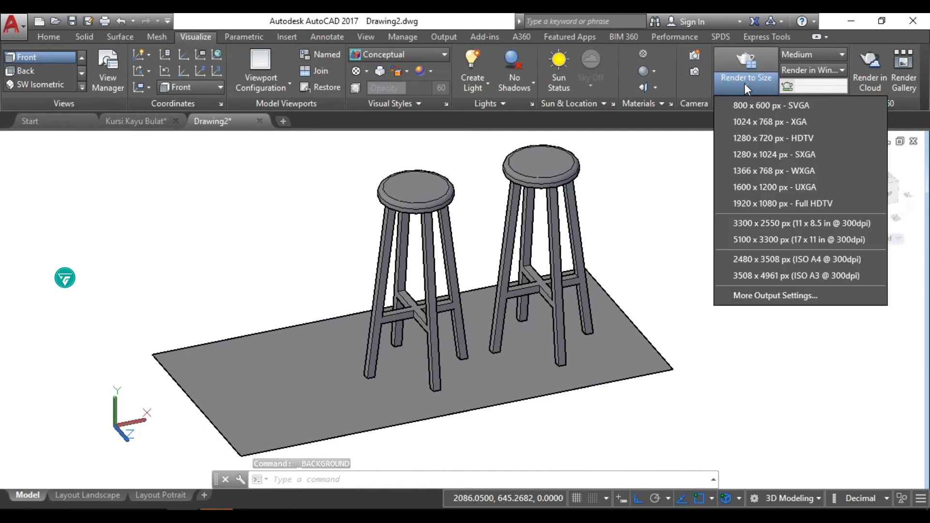
{"action": "left_click", "coordinate": [755, 225]}
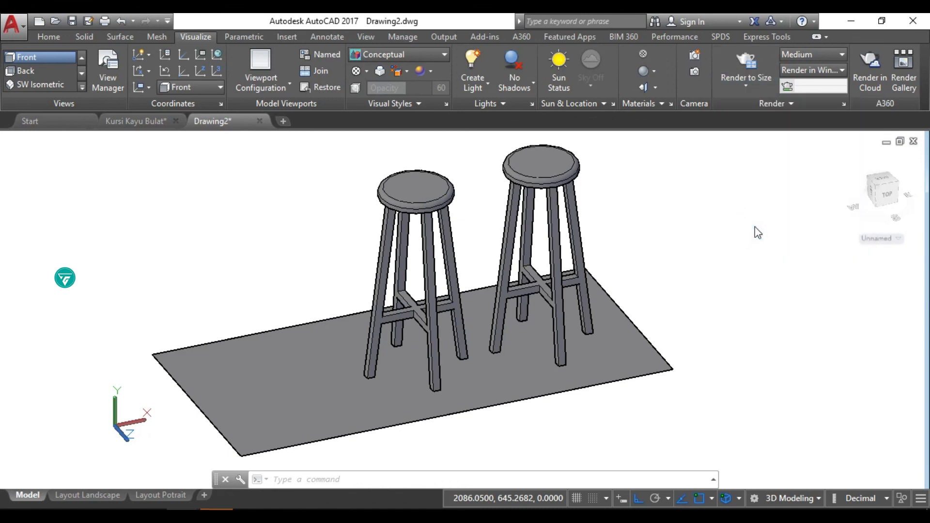
{"action": "left_click", "coordinate": [741, 63]}
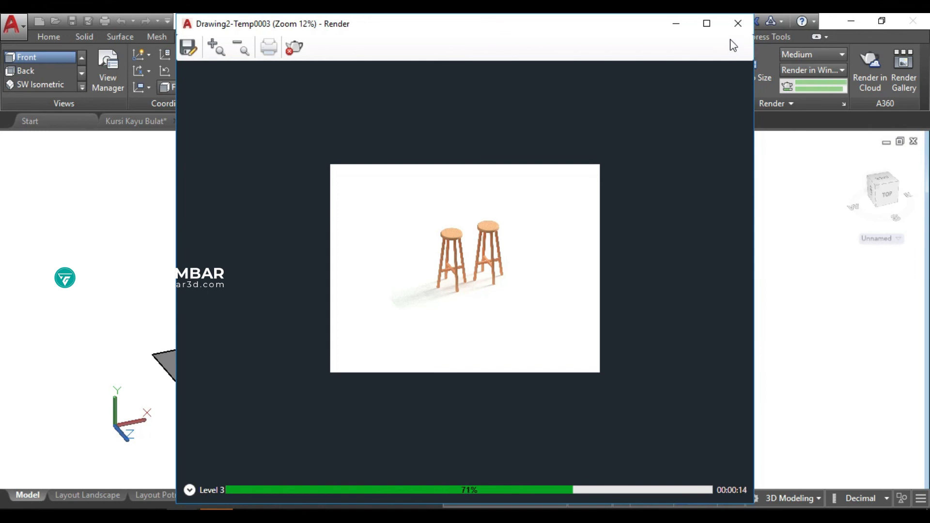
Enlarge the render window and examine the wood materials and floor shadows of both rendered stools up close.
{"action": "left_click", "coordinate": [707, 25]}
{"action": "scroll", "coordinate": [478, 257], "scroll_direction": "up", "scroll_amount": 1}
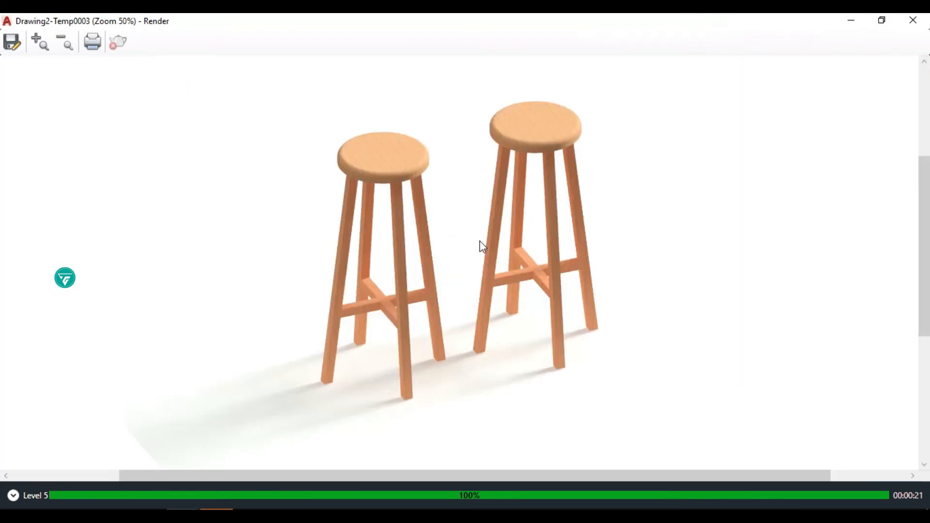
{"action": "middle_click_drag", "start_coordinate": [469, 263], "coordinate": [503, 233]}
{"action": "scroll", "coordinate": [298, 359], "scroll_direction": "down", "scroll_amount": 1}
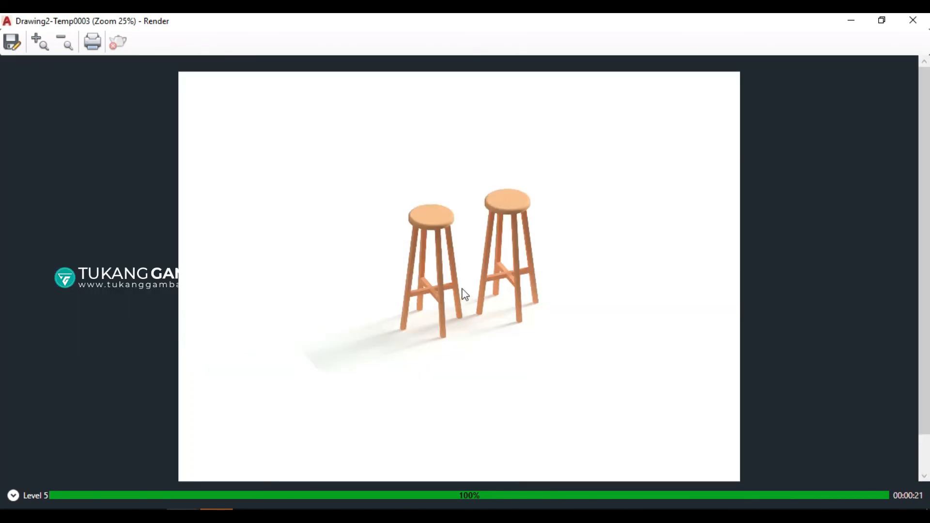
{"action": "scroll", "coordinate": [463, 297], "scroll_direction": "up", "scroll_amount": 1}
{"action": "middle_click_drag", "start_coordinate": [486, 193], "coordinate": [484, 220]}
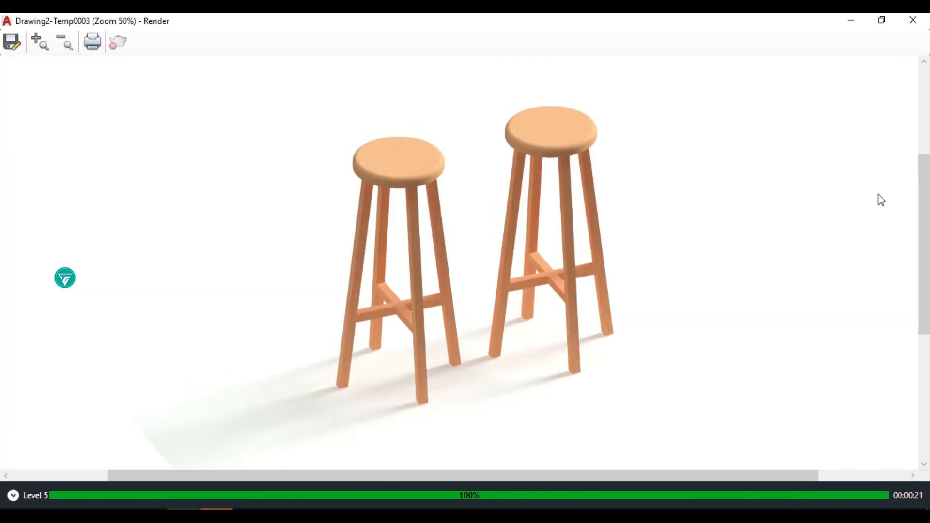